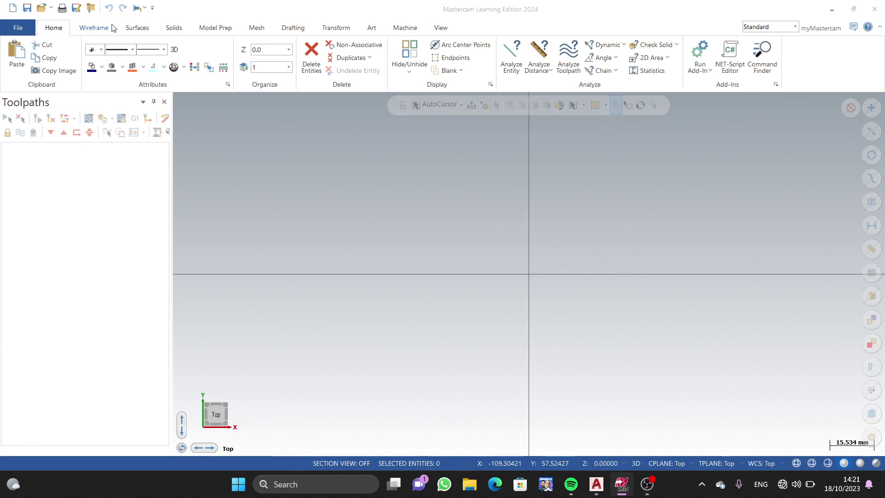
- Draw a 50 mm wide, 50 mm high rectangle with its lower-left corner at the origin
{"action": "left_click", "coordinate": [103, 31]}
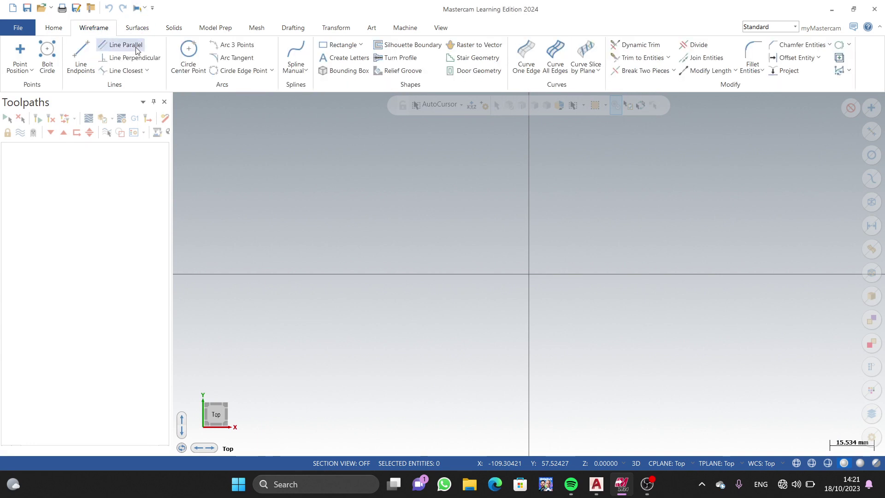
{"action": "left_click", "coordinate": [341, 44]}
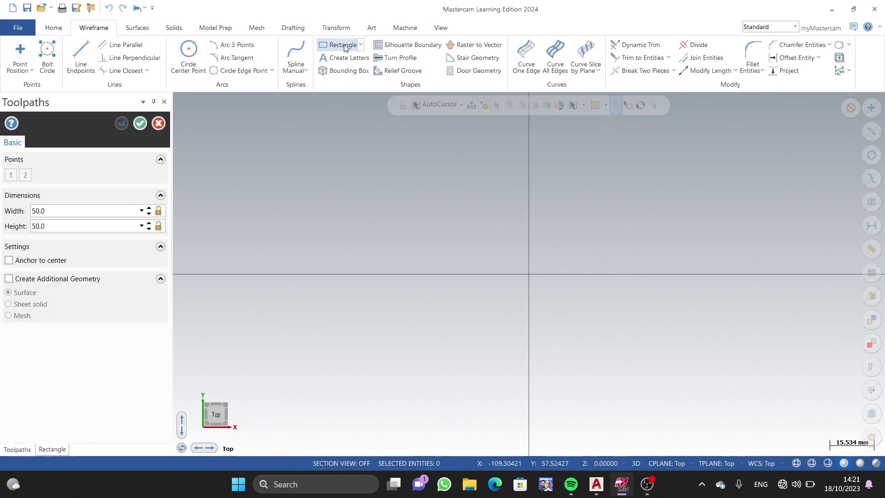
{"action": "left_click", "coordinate": [530, 274]}
{"action": "left_click", "coordinate": [636, 228]}
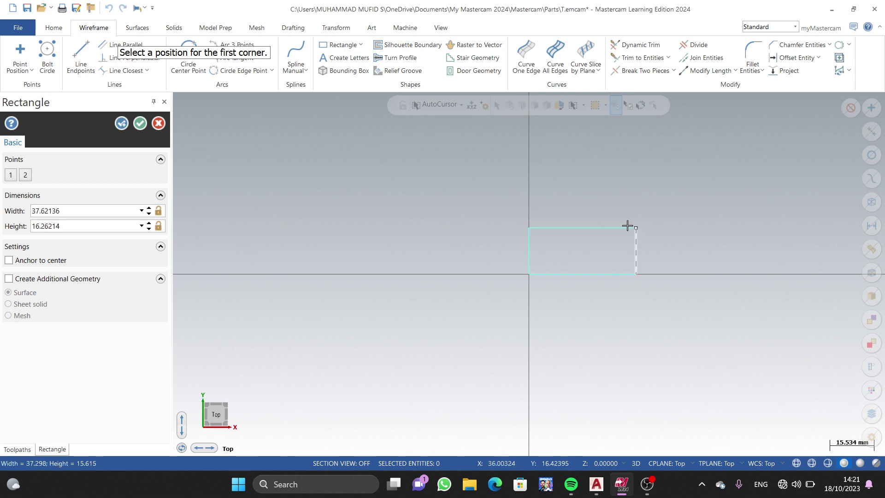
{"action": "double_click", "coordinate": [81, 213]}
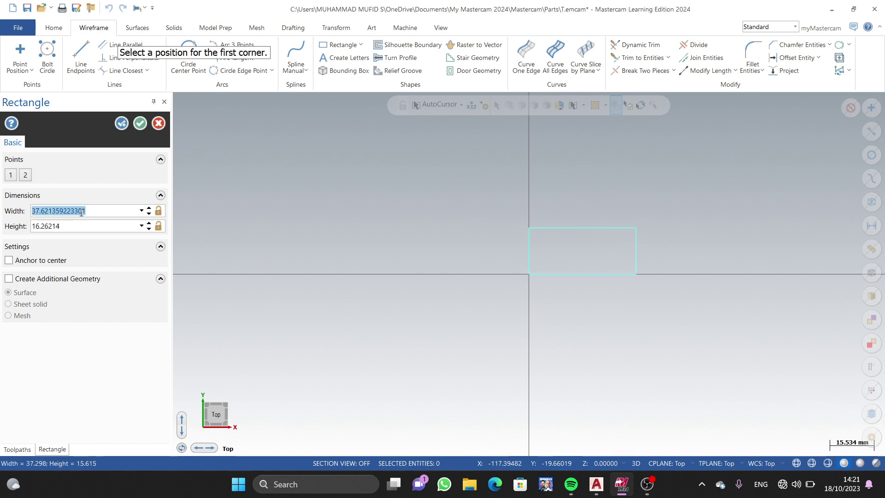
{"action": "type", "text": "50"}
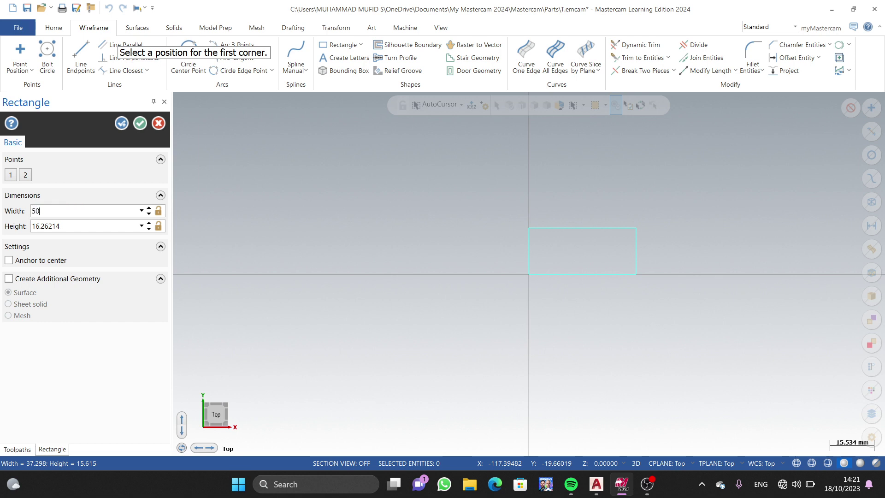
{"action": "double_click", "coordinate": [62, 226]}
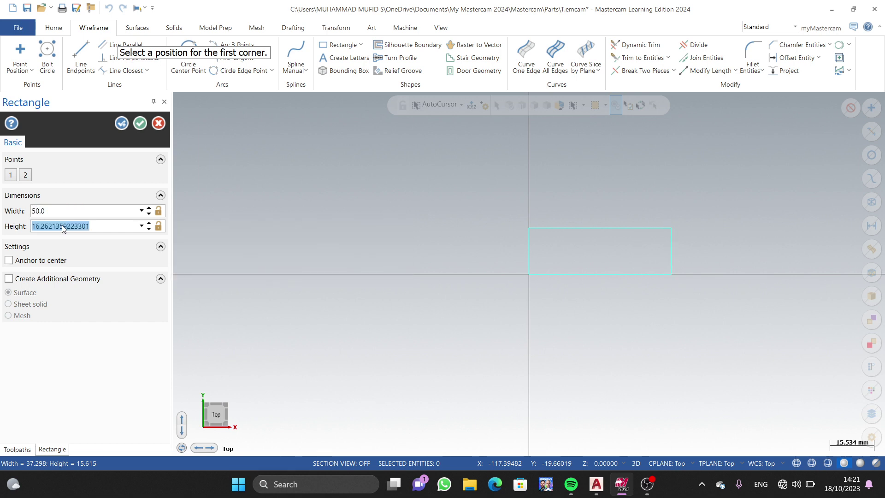
{"action": "type", "text": "50"}
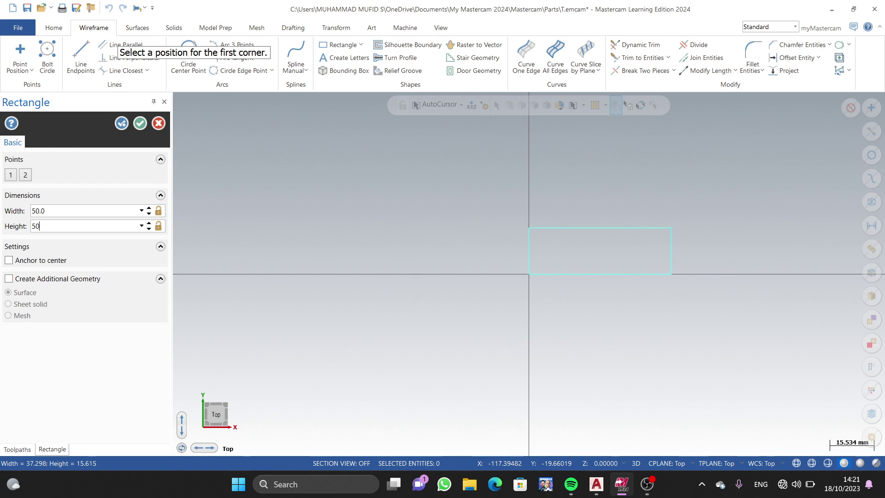
{"action": "key", "text": "Return"}
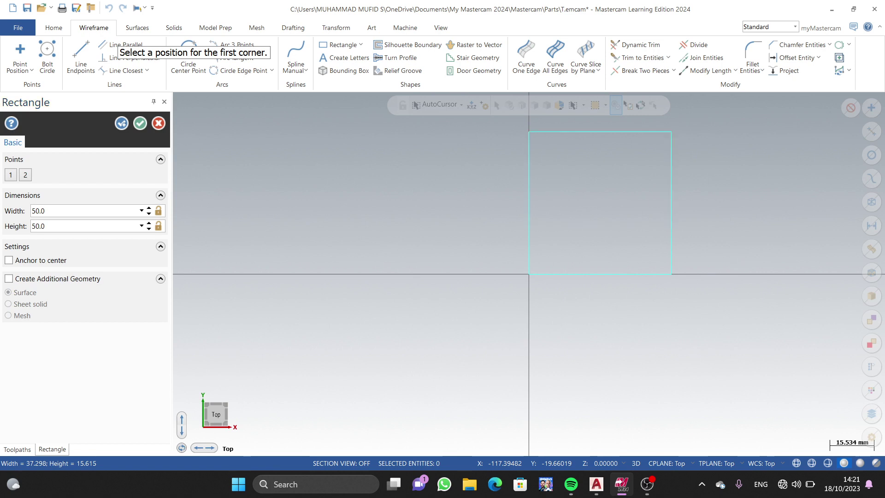
{"action": "left_click", "coordinate": [136, 127]}
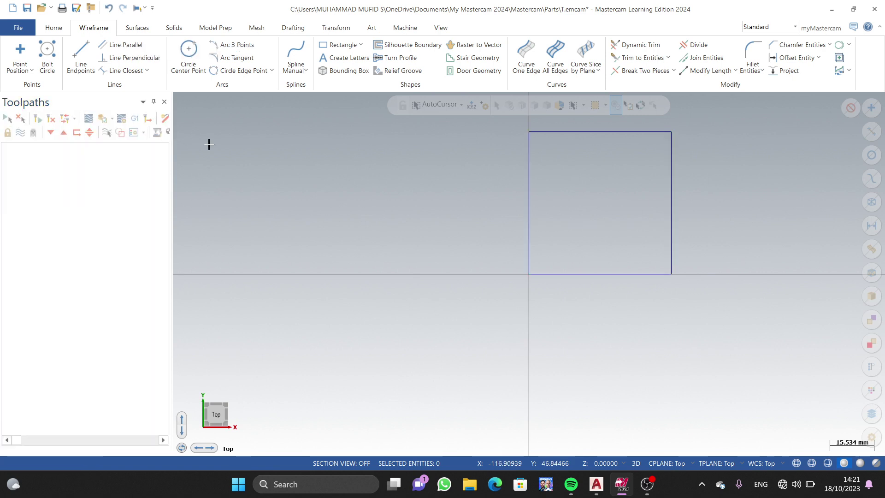
- Draw a 10 mm helper line straight down from the square's upper-left corner along its left edge
{"action": "left_click", "coordinate": [81, 55]}
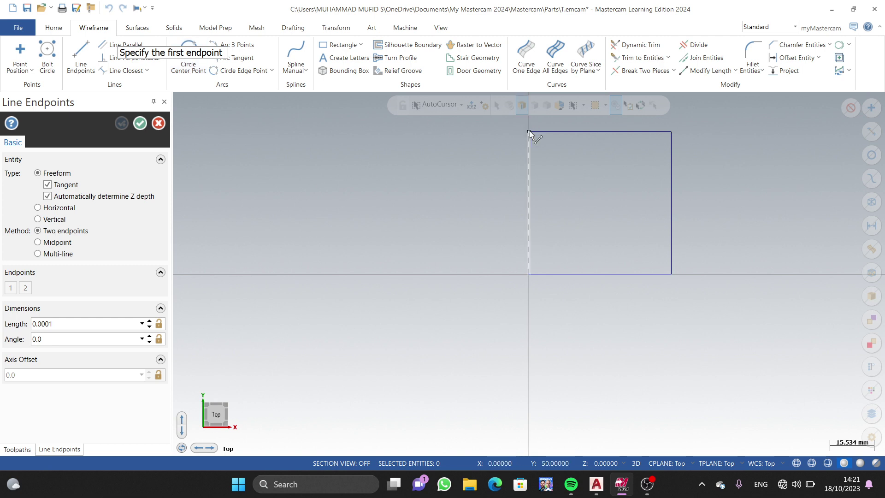
{"action": "left_click", "coordinate": [528, 132]}
{"action": "left_click", "coordinate": [529, 153]}
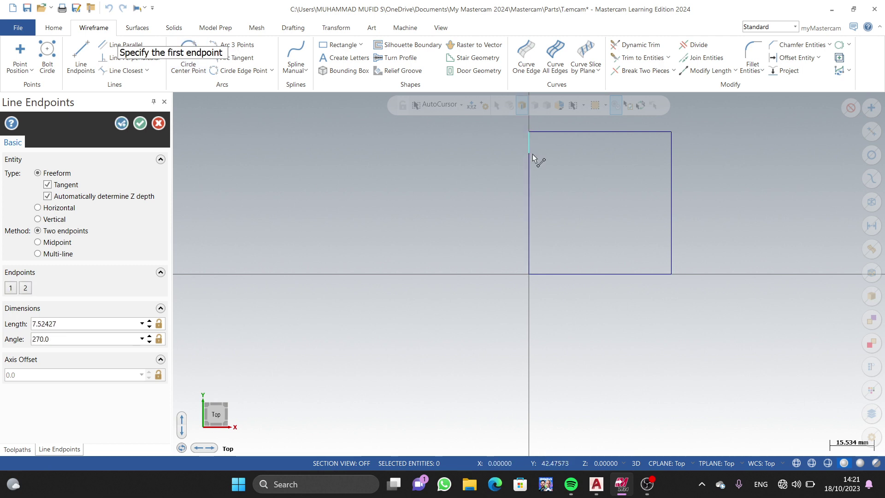
{"action": "left_click", "coordinate": [104, 324]}
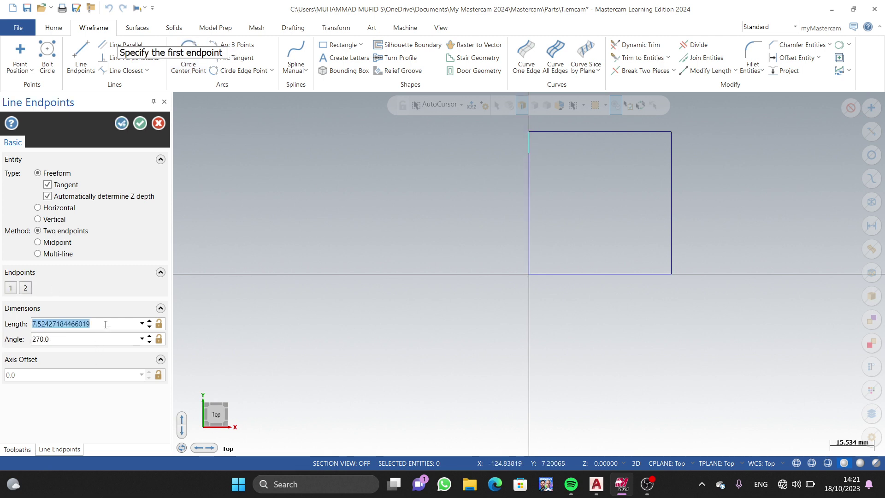
{"action": "type", "text": "10.0"}
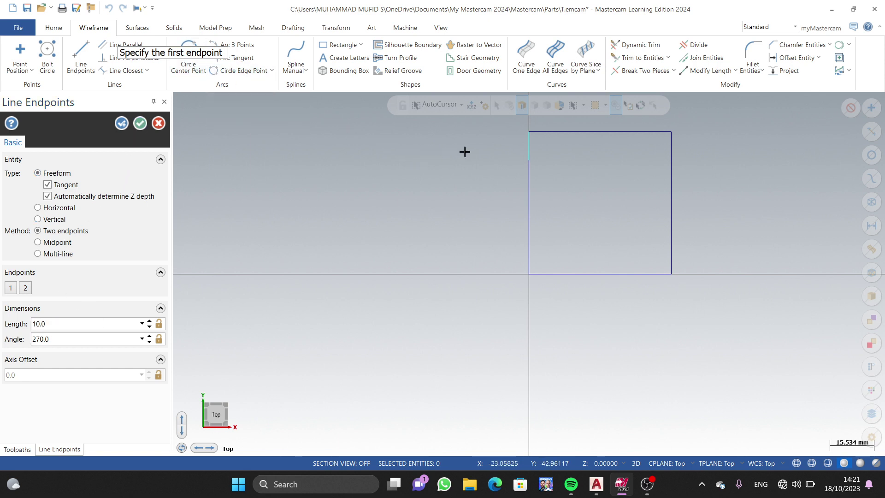
- Draw a 10 mm horizontal helper line into the square from the lower end of the vertical helper line
{"action": "left_click", "coordinate": [528, 160]}
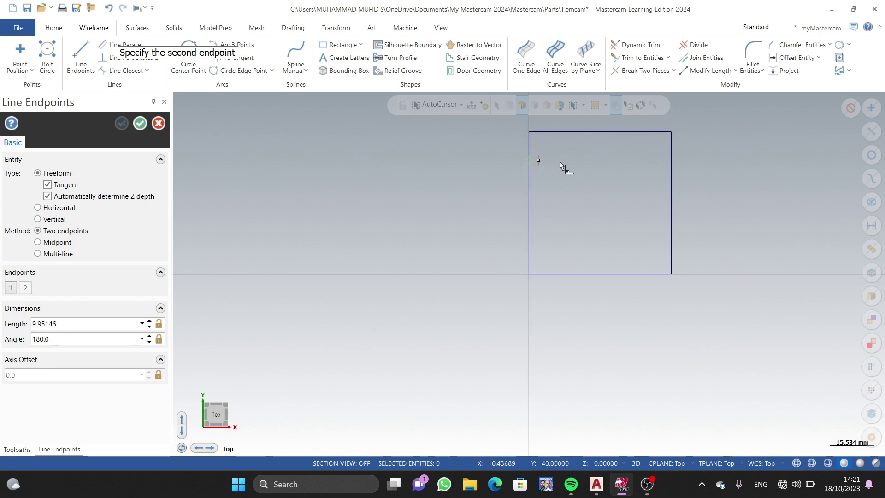
{"action": "left_click", "coordinate": [561, 160]}
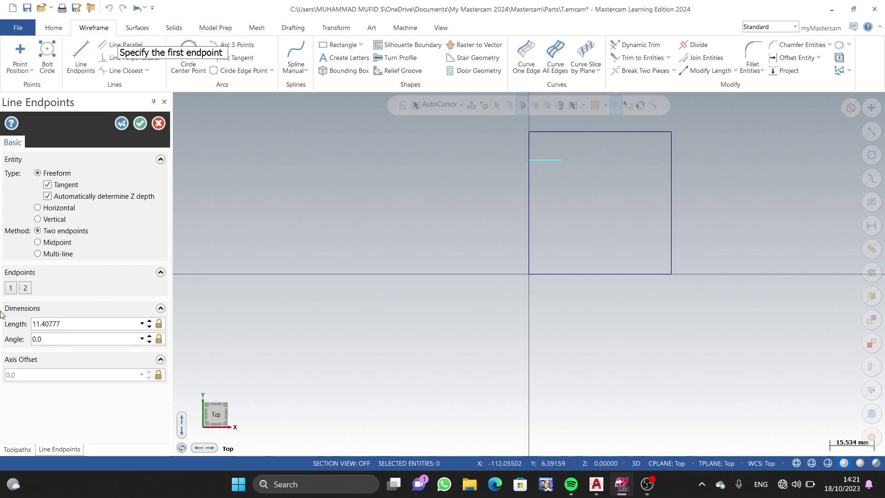
{"action": "double_click", "coordinate": [67, 324]}
{"action": "type", "text": "10.0"}
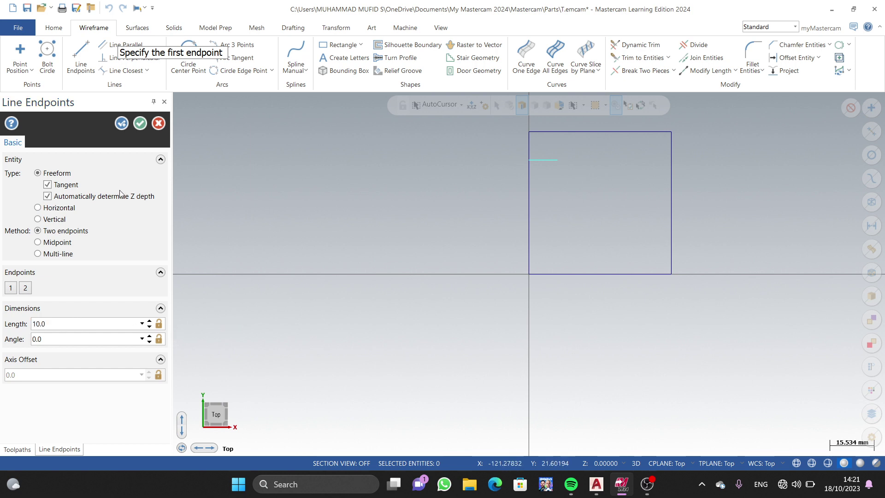
{"action": "key", "text": "Return"}
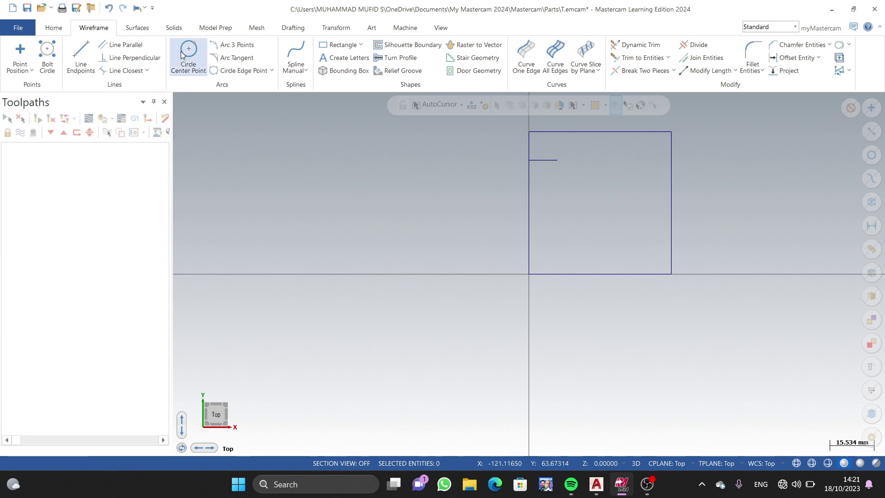
- Draw a 5 mm radius circle centred on the horizontal helper line's inner end, and delete both helper lines
{"action": "left_click", "coordinate": [186, 52]}
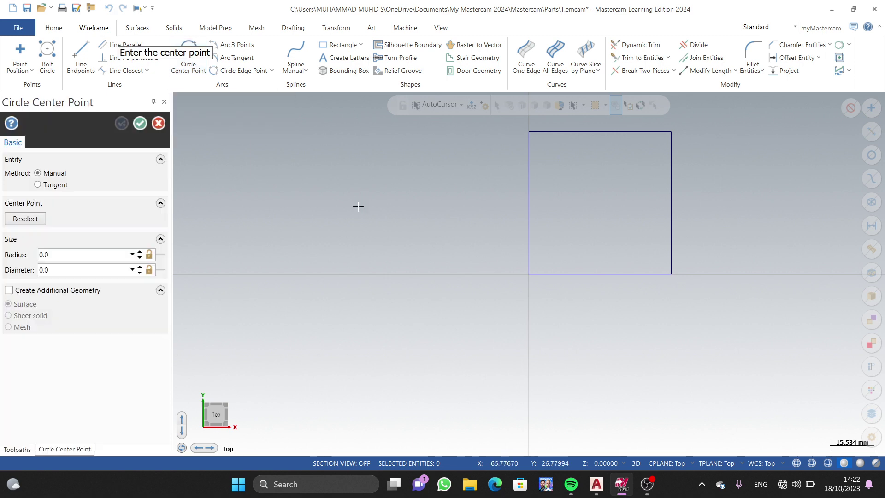
{"action": "left_click", "coordinate": [557, 160]}
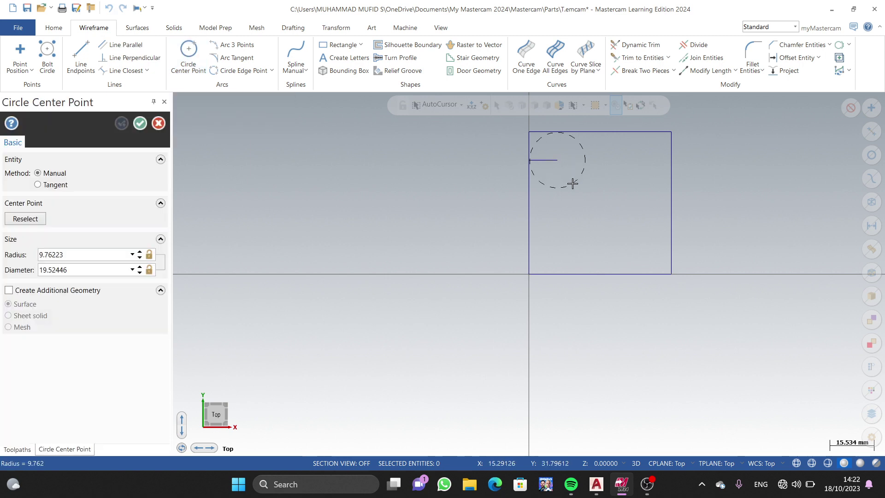
{"action": "left_click", "coordinate": [118, 255]}
{"action": "key", "text": "BackSpace"}
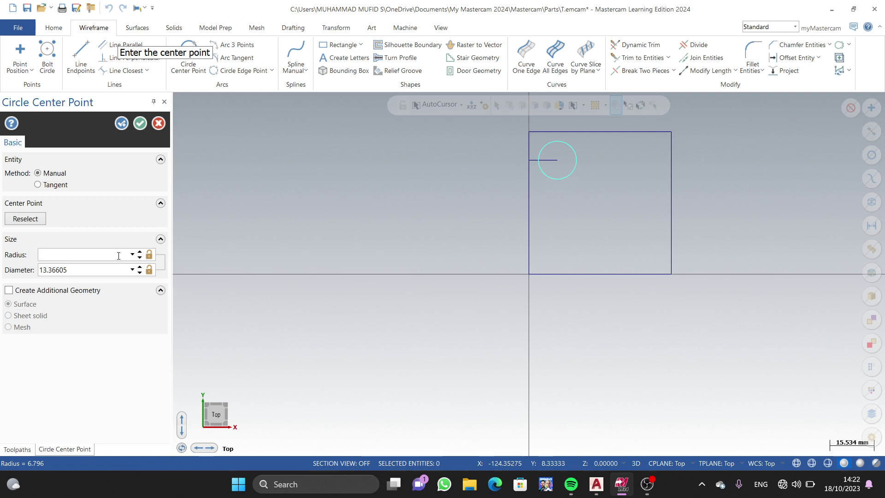
{"action": "key", "text": "Return"}
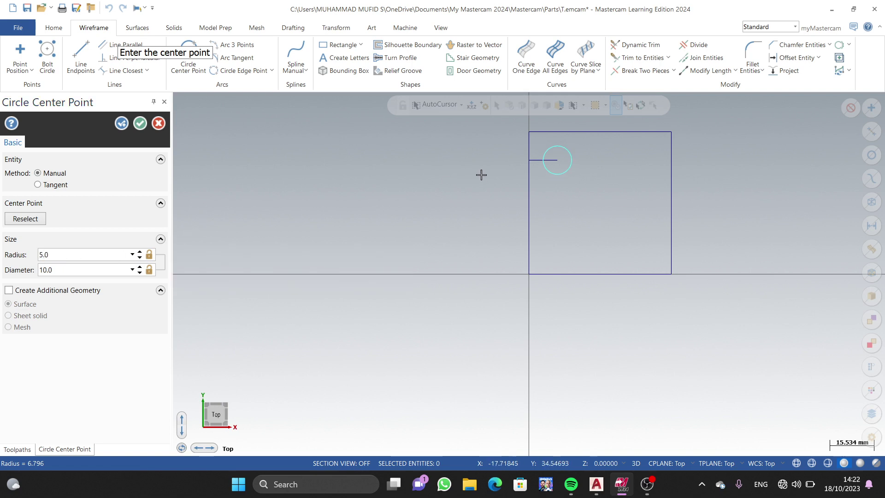
{"action": "key", "text": "Return"}
{"action": "left_click", "coordinate": [541, 159]}
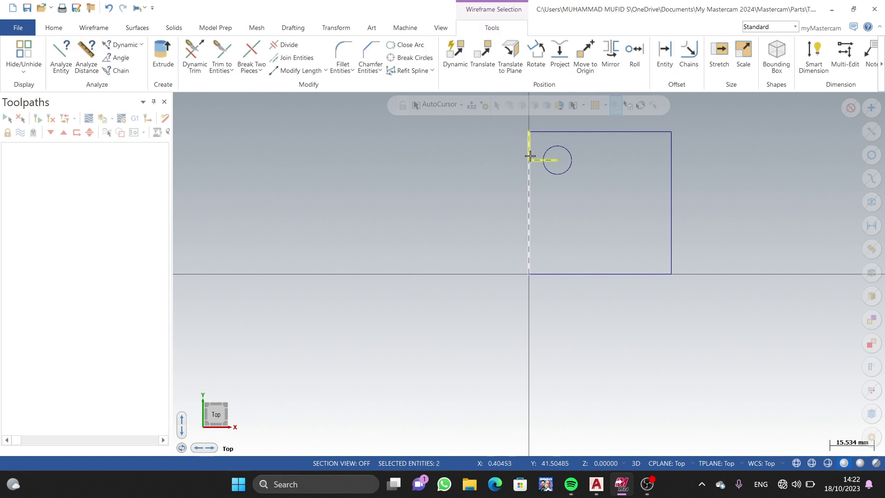
{"action": "key", "text": "Delete"}
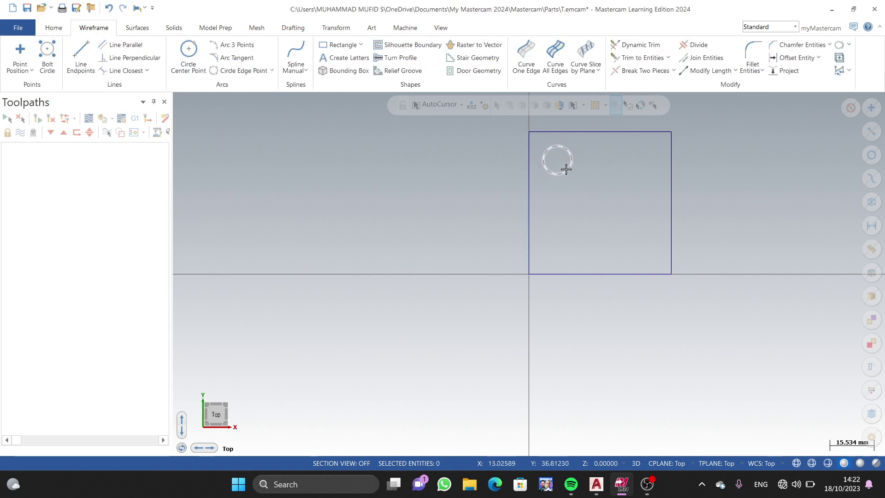
- Create a rectangular array of the circle with 3 instances at 15 mm and 0°, and 3 instances at -15 mm and 90°
{"action": "left_click", "coordinate": [328, 28]}
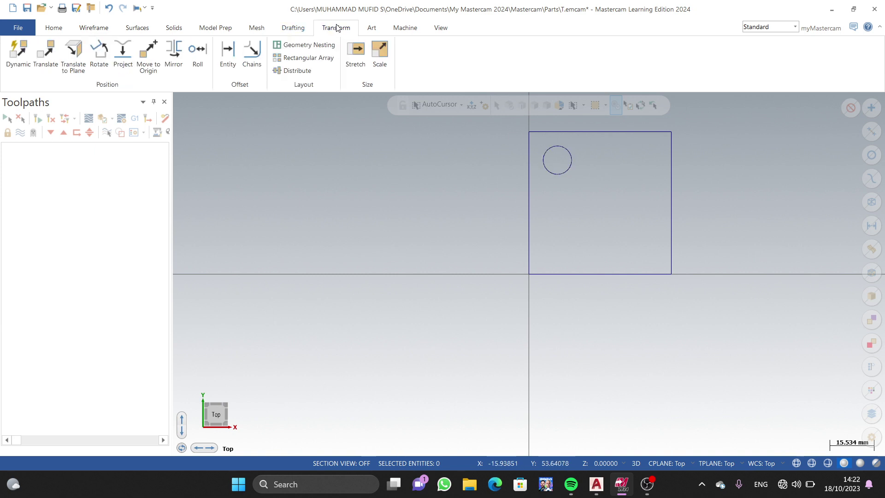
{"action": "left_click", "coordinate": [309, 59]}
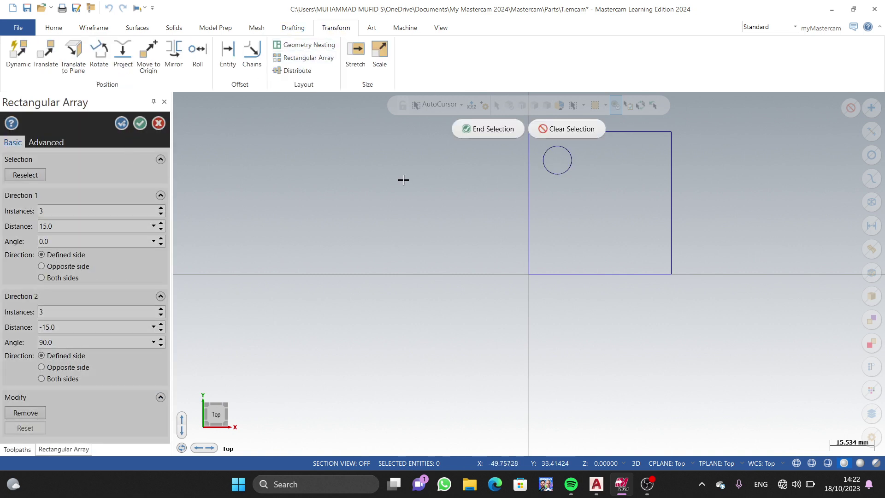
{"action": "left_click", "coordinate": [559, 174]}
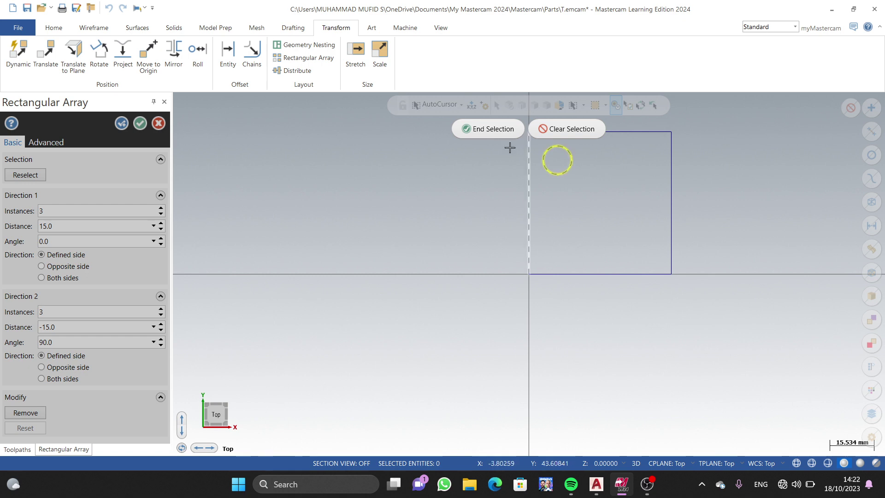
{"action": "left_click", "coordinate": [489, 132]}
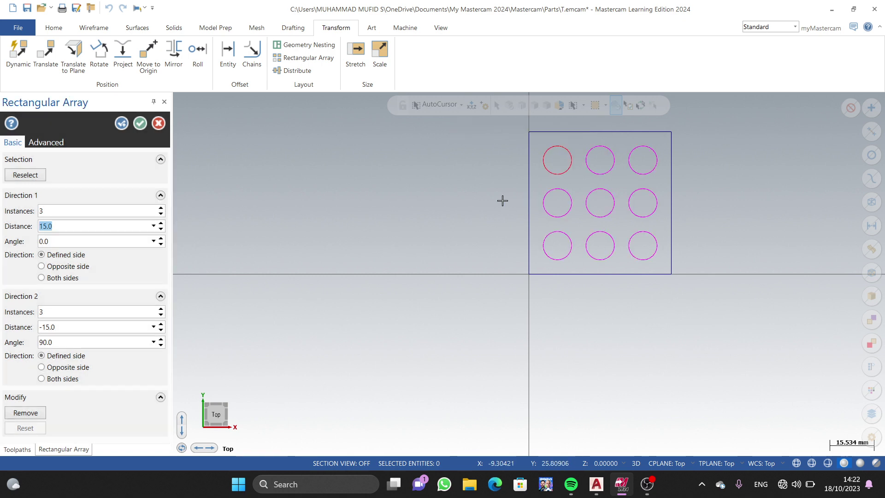
{"action": "left_click", "coordinate": [142, 124]}
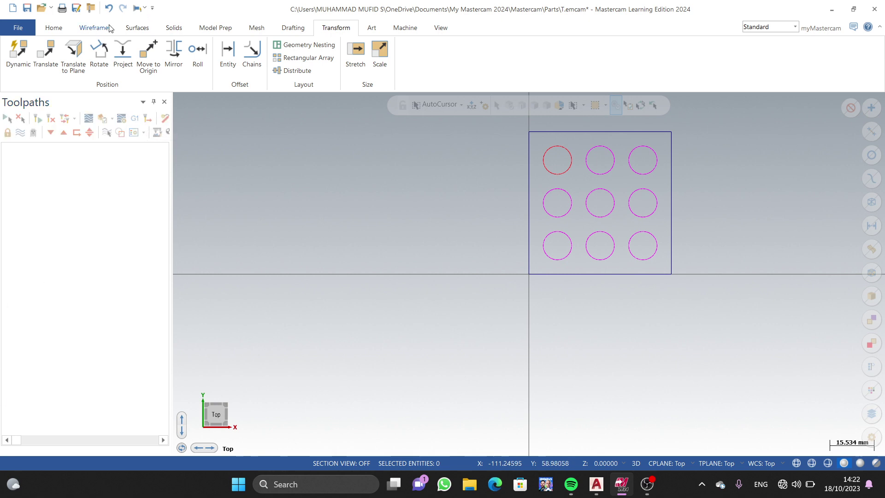
- Add a machine group using the default mill machine
{"action": "left_click", "coordinate": [111, 28]}
{"action": "left_click", "coordinate": [405, 28]}
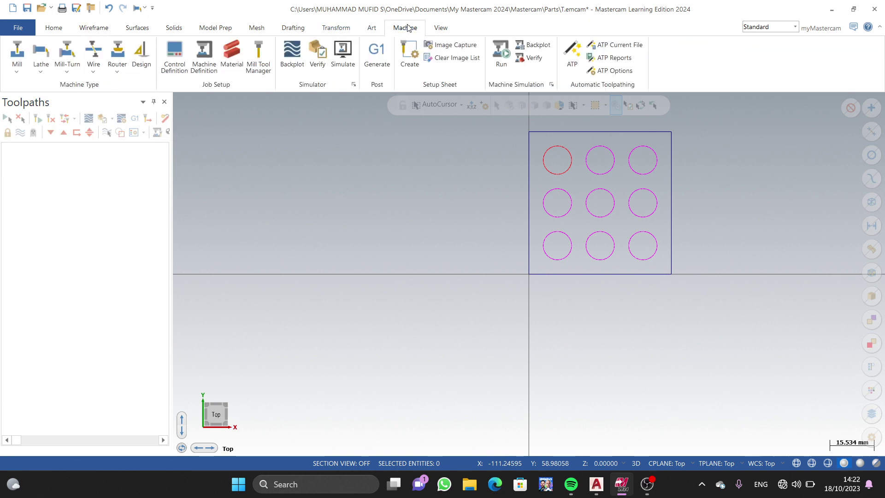
{"action": "left_click", "coordinate": [26, 70]}
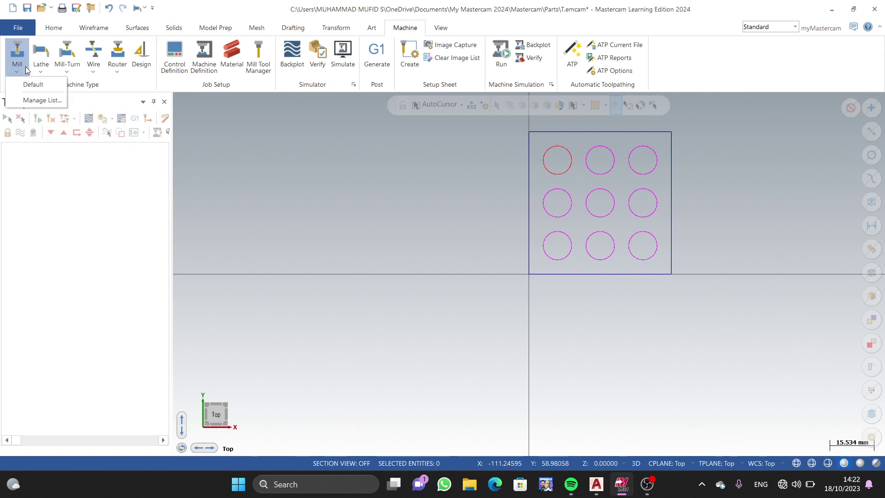
{"action": "left_click", "coordinate": [33, 83]}
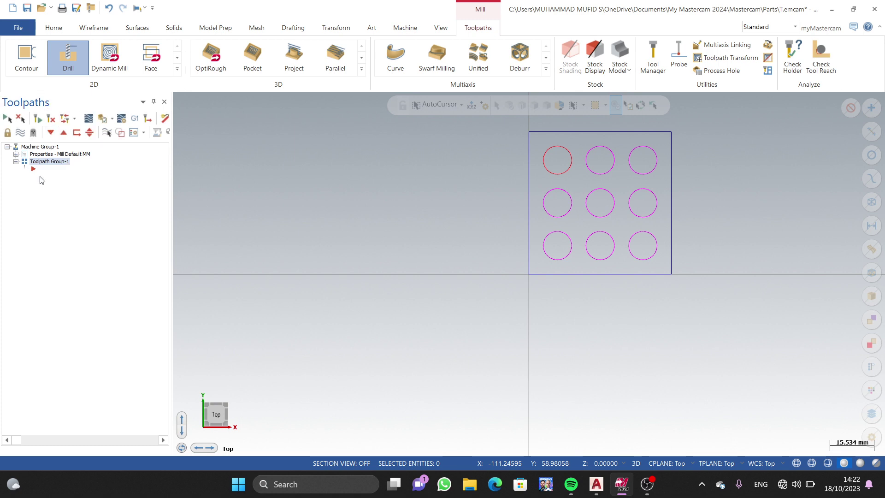
- Open the machine group's stock setup and create rectangular stock from the square's four edges
{"action": "double_click", "coordinate": [59, 155]}
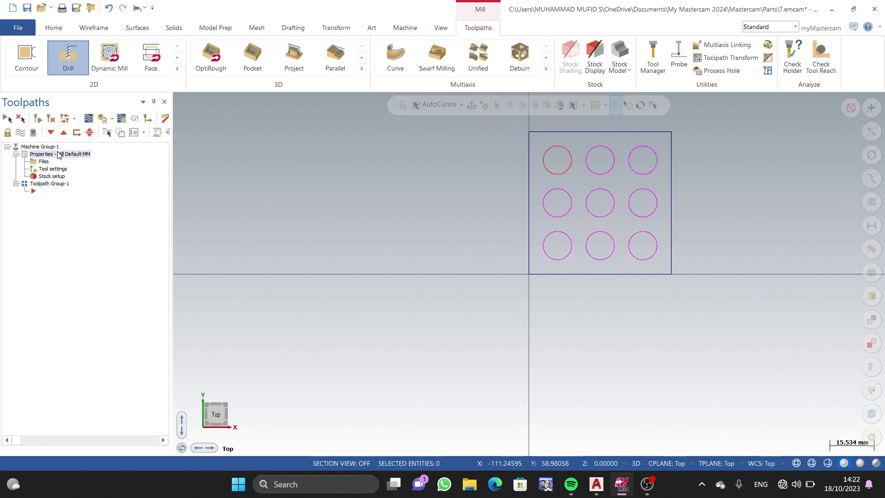
{"action": "left_click", "coordinate": [60, 178]}
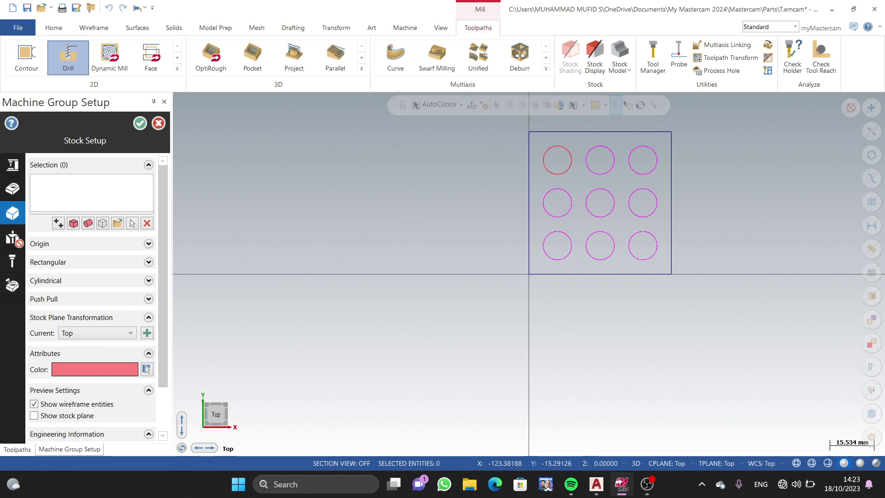
{"action": "key", "text": "XF86Launch1"}
{"action": "left_click", "coordinate": [84, 224]}
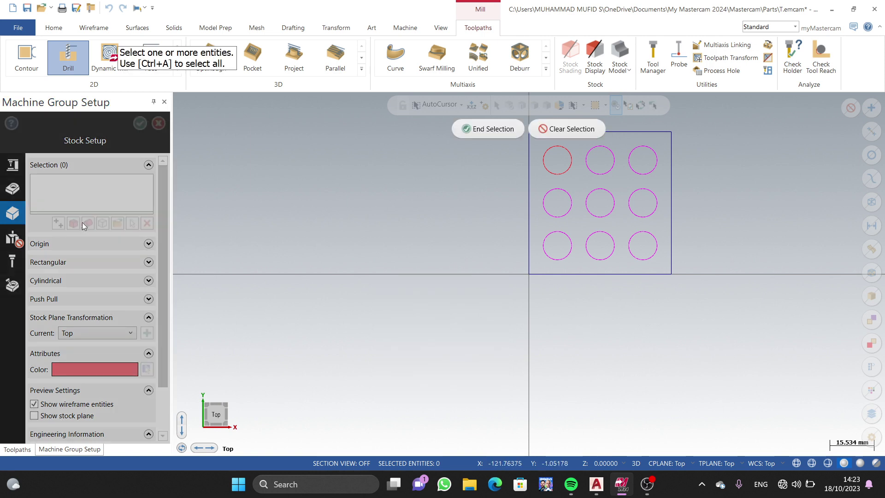
{"action": "left_click", "coordinate": [530, 190]}
{"action": "left_click", "coordinate": [625, 132]}
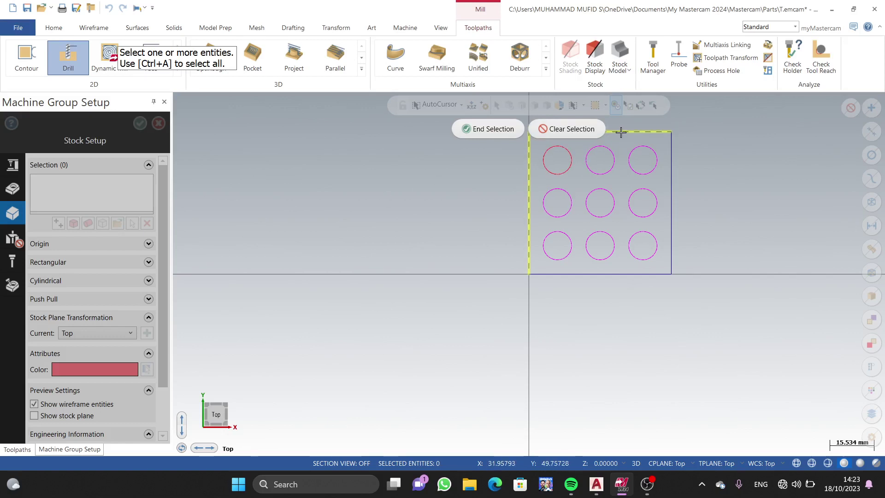
{"action": "left_click", "coordinate": [672, 158]}
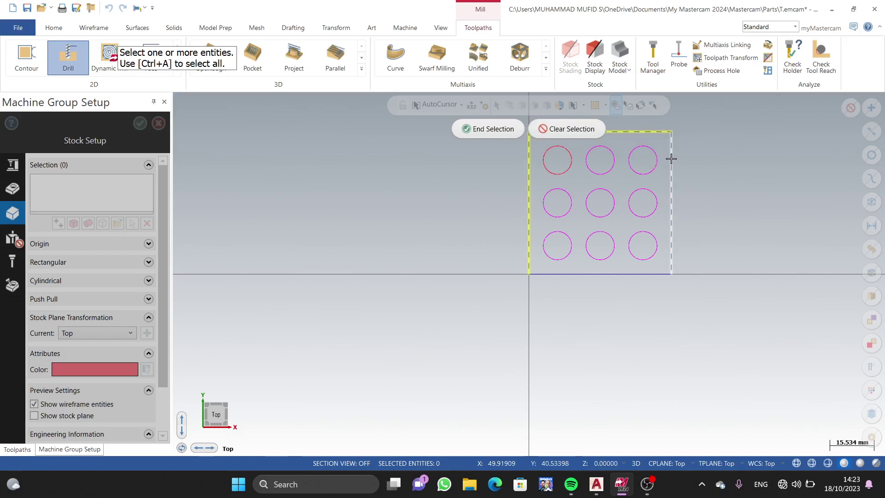
{"action": "left_click", "coordinate": [634, 274]}
{"action": "left_click", "coordinate": [510, 134]}
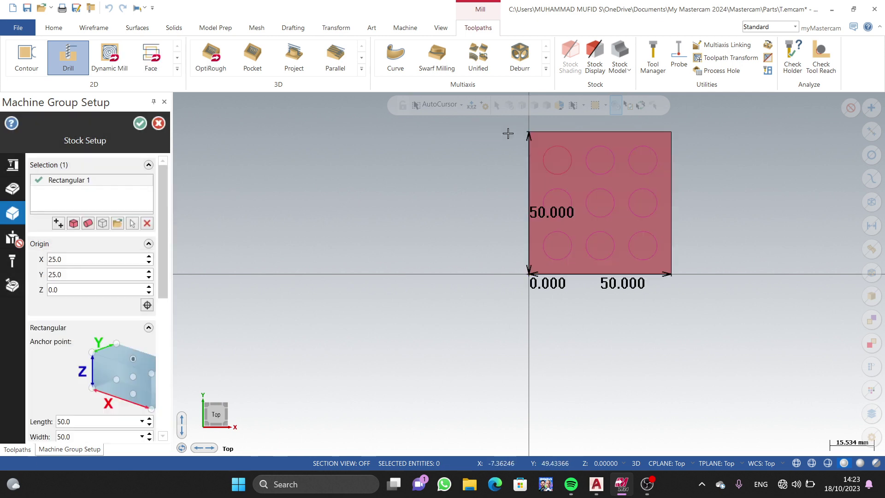
- Set the rectangular stock's height to 20 mm and accept the stock setup
{"action": "scroll", "coordinate": [104, 275], "scroll_direction": "down", "scroll_amount": 3}
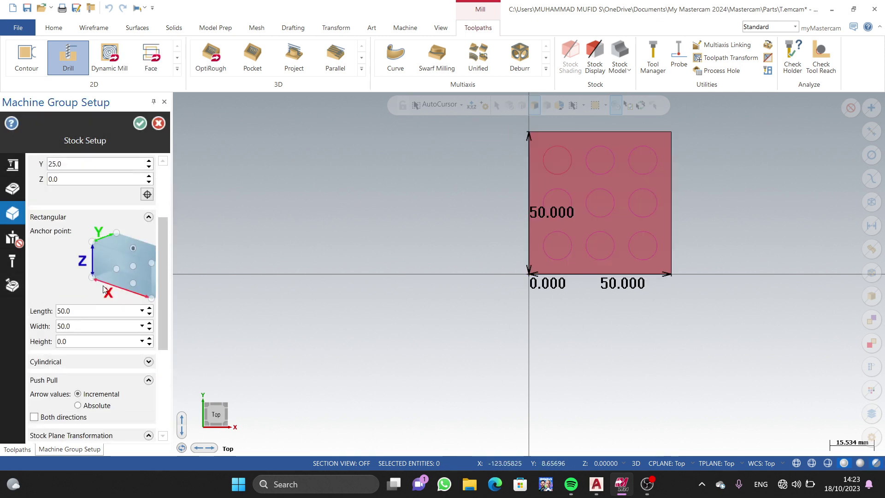
{"action": "left_click", "coordinate": [87, 339]}
{"action": "key", "text": "Return"}
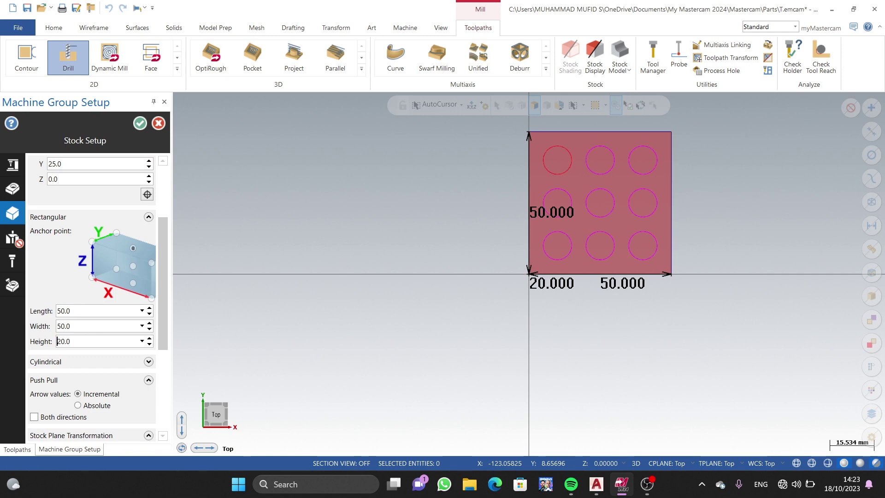
{"action": "left_click", "coordinate": [139, 123]}
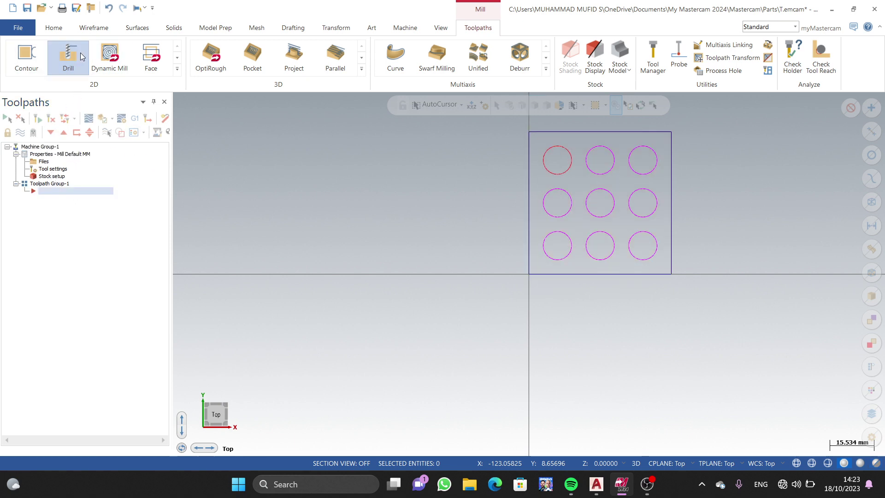
- Start a Face toolpath with the square's outline as the chain geometry
{"action": "left_click", "coordinate": [153, 62]}
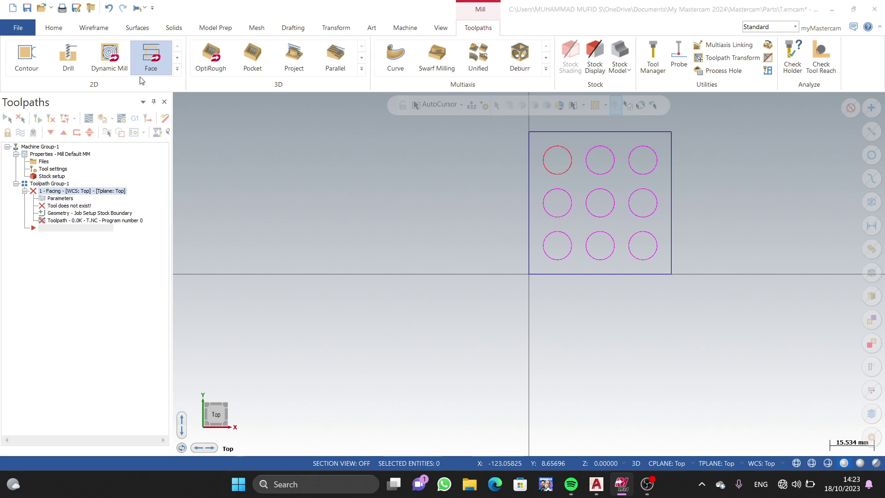
{"action": "left_click", "coordinate": [529, 199]}
{"action": "key", "text": "Return"}
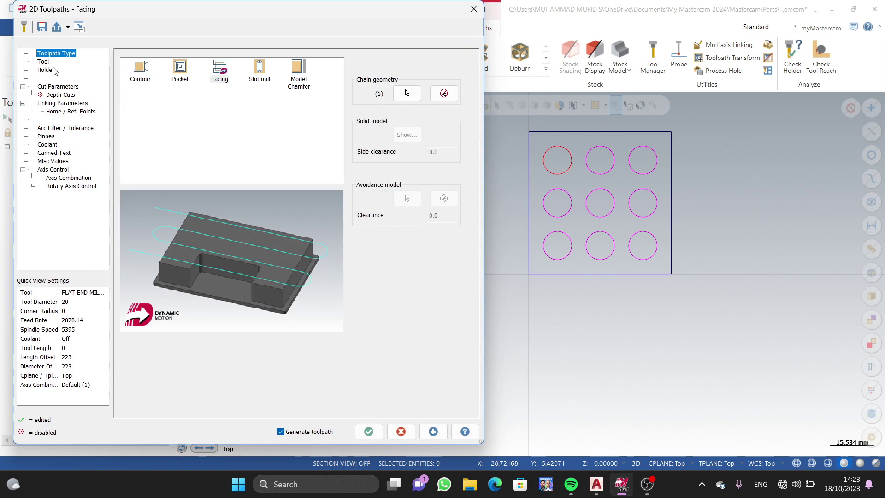
- Choose tool 223, the 20 mm flat end mill, from the Mill_mm tool library for the facing operation
{"action": "left_click", "coordinate": [44, 62]}
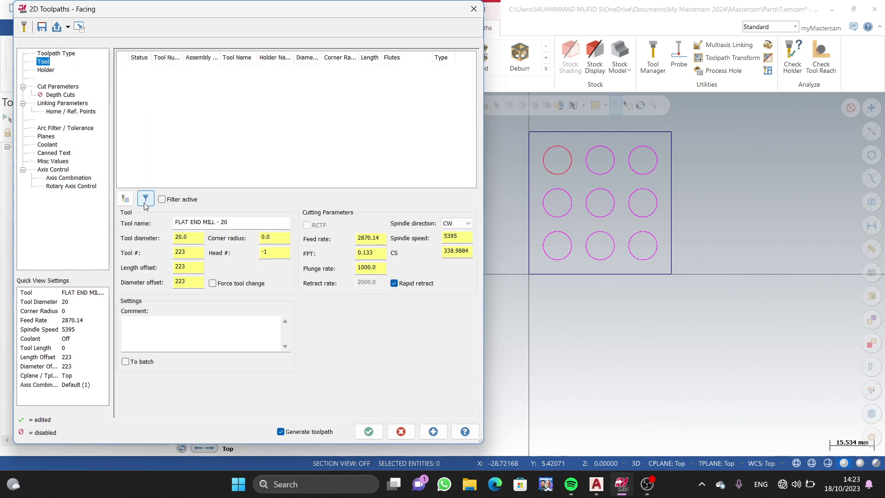
{"action": "left_click", "coordinate": [129, 197]}
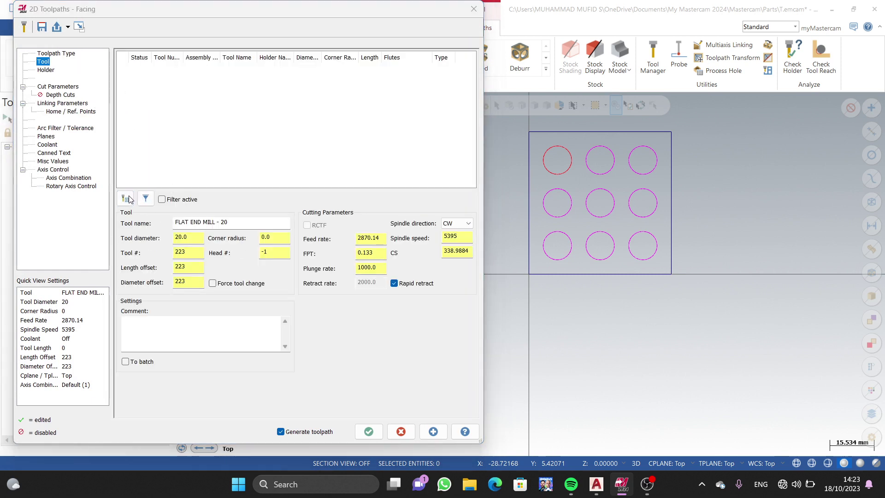
{"action": "scroll", "coordinate": [138, 277], "scroll_direction": "down", "scroll_amount": 20}
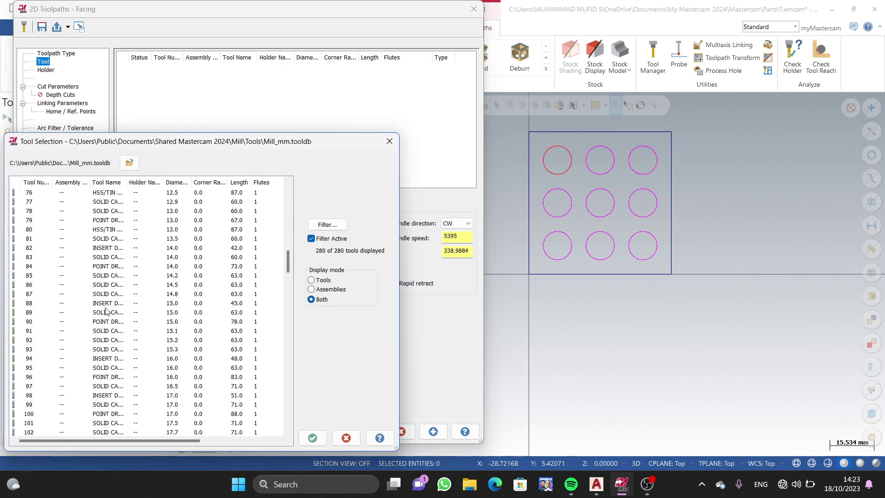
{"action": "scroll", "coordinate": [106, 312], "scroll_direction": "down", "scroll_amount": 20}
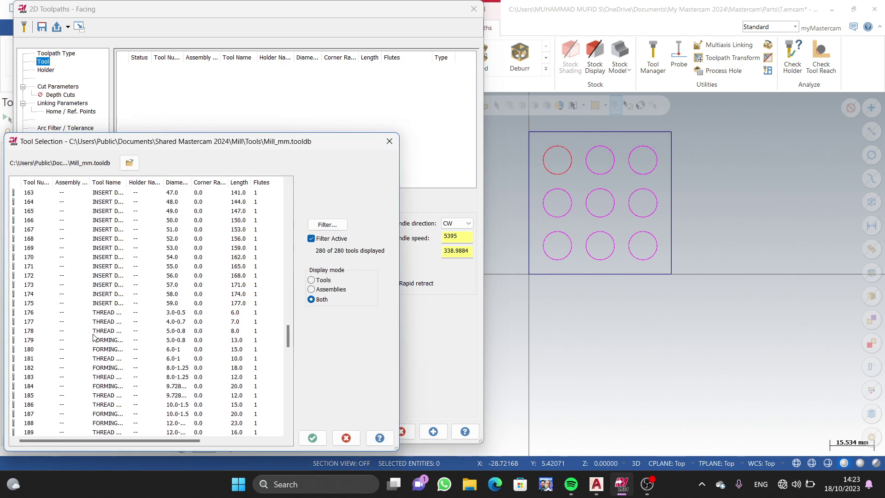
{"action": "scroll", "coordinate": [93, 337], "scroll_direction": "down", "scroll_amount": 17}
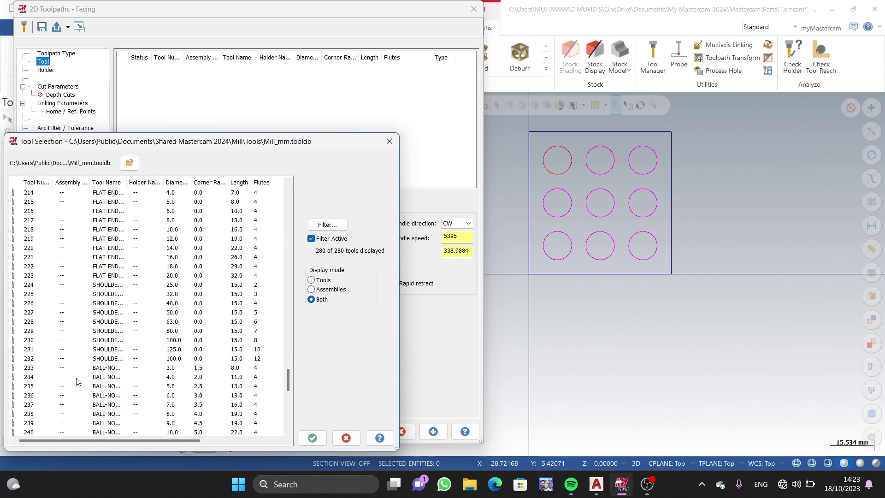
{"action": "left_click", "coordinate": [44, 277]}
{"action": "left_click", "coordinate": [312, 436]}
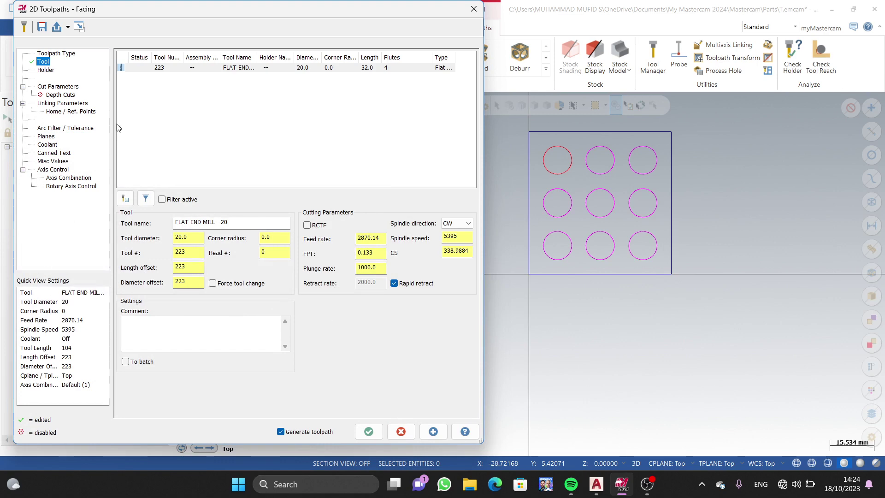
- Review the tool holder and set the facing cut's stock to leave on floors to 0
{"action": "left_click", "coordinate": [43, 70]}
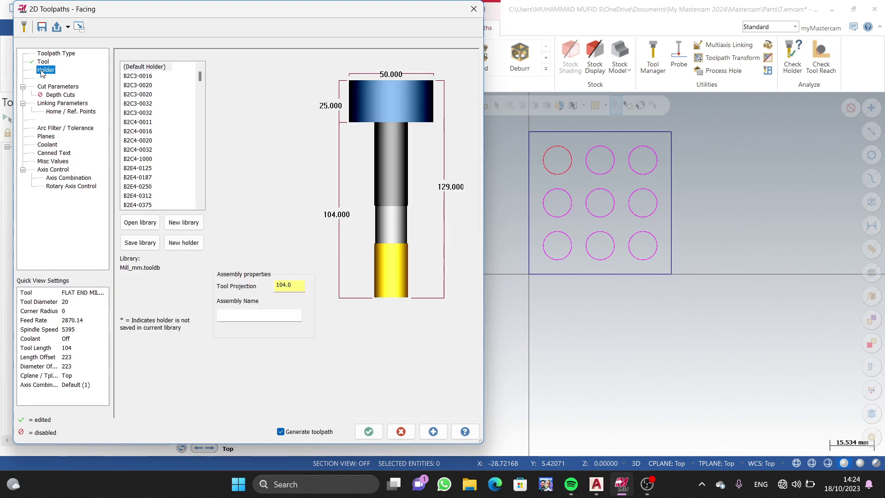
{"action": "left_click", "coordinate": [60, 87]}
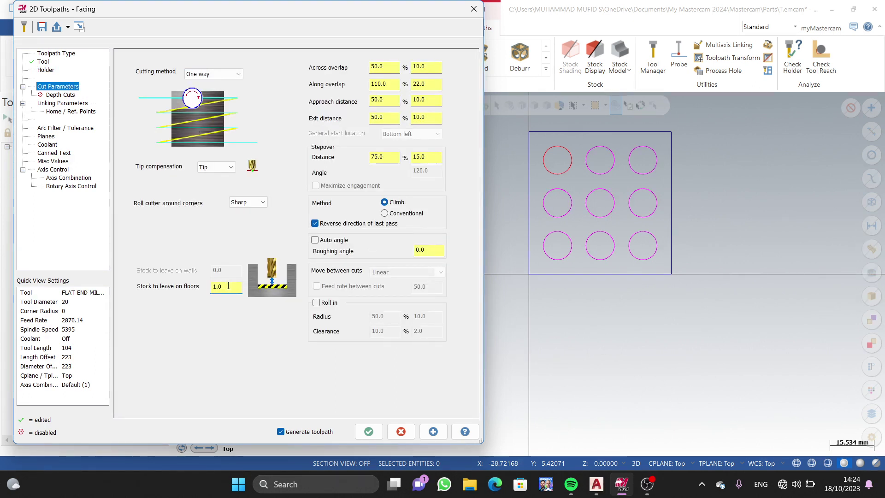
{"action": "key", "text": "BackSpace"}
{"action": "key", "text": "BackSpace"}
{"action": "key", "text": "BackSpace"}
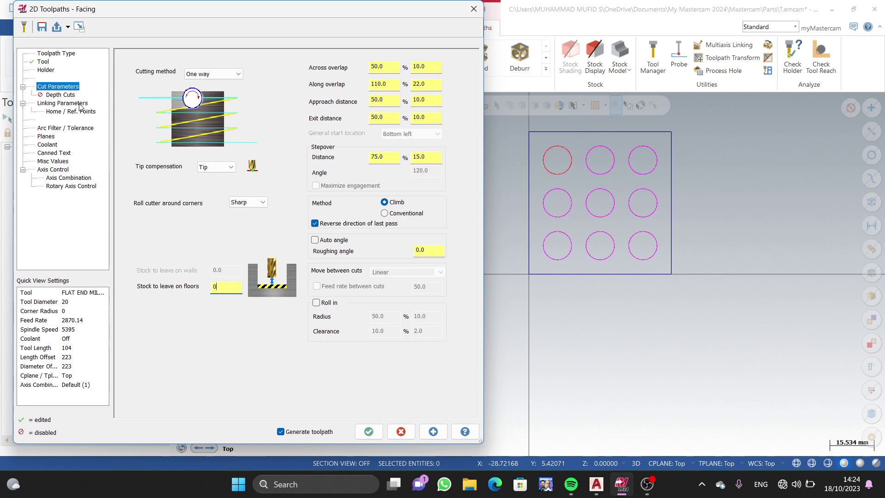
- Set the facing operation's incremental depth to -2 mm in its linking parameters
{"action": "left_click", "coordinate": [60, 95]}
{"action": "left_click", "coordinate": [69, 103]}
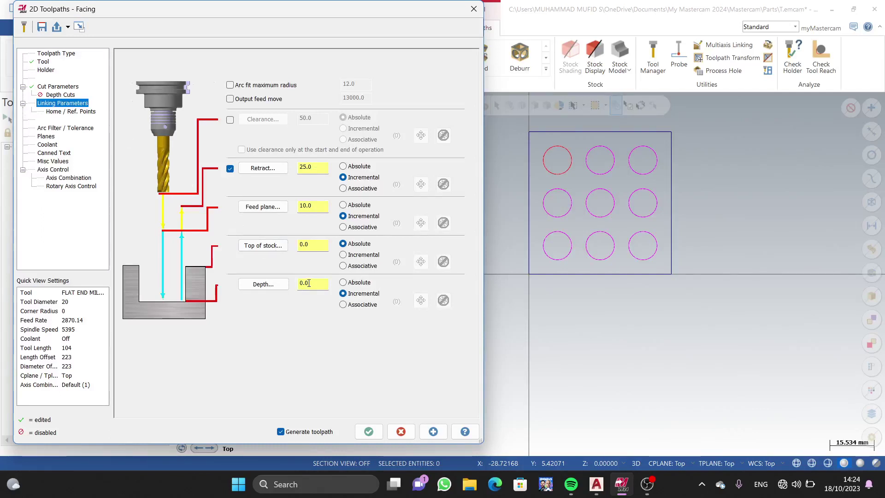
{"action": "left_click", "coordinate": [311, 282]}
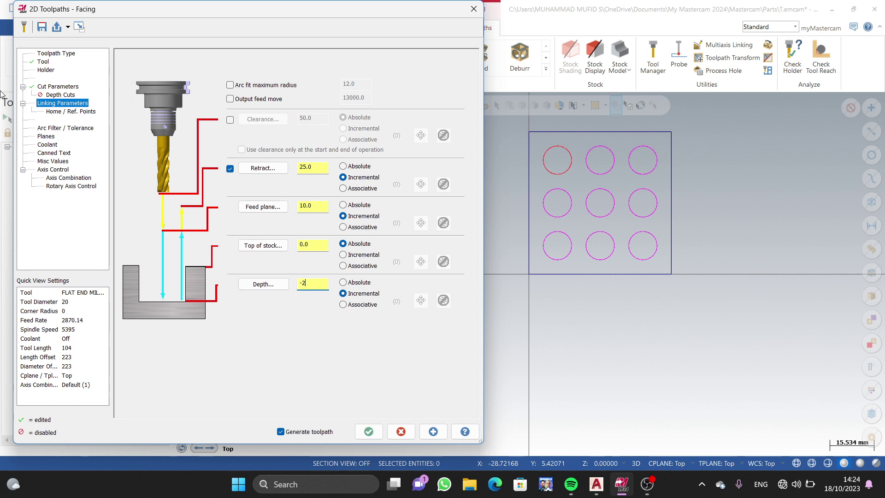
- Turn on thru-tool coolant for the facing operation and generate its toolpath
{"action": "left_click", "coordinate": [68, 111]}
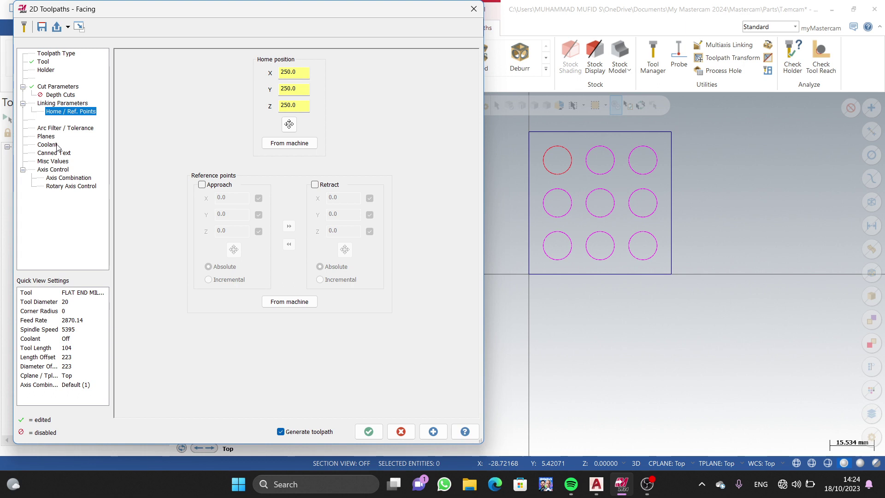
{"action": "left_click", "coordinate": [47, 145]}
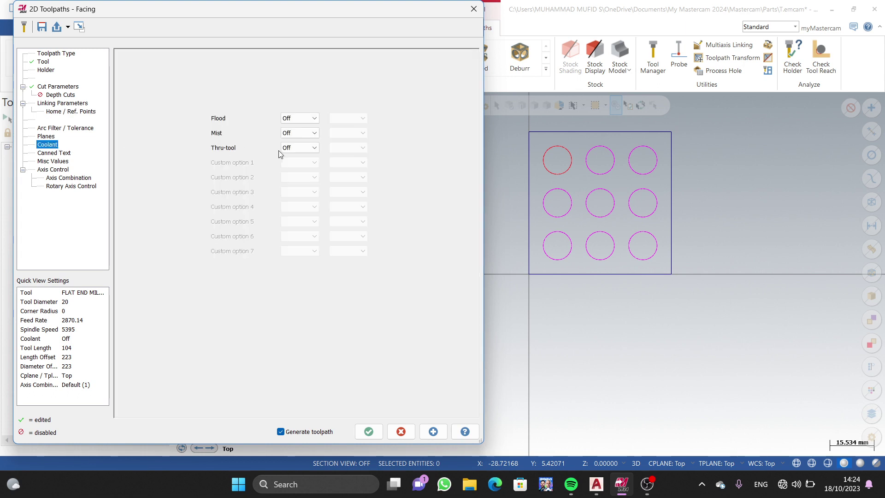
{"action": "left_click", "coordinate": [291, 148]}
{"action": "left_click", "coordinate": [298, 162]}
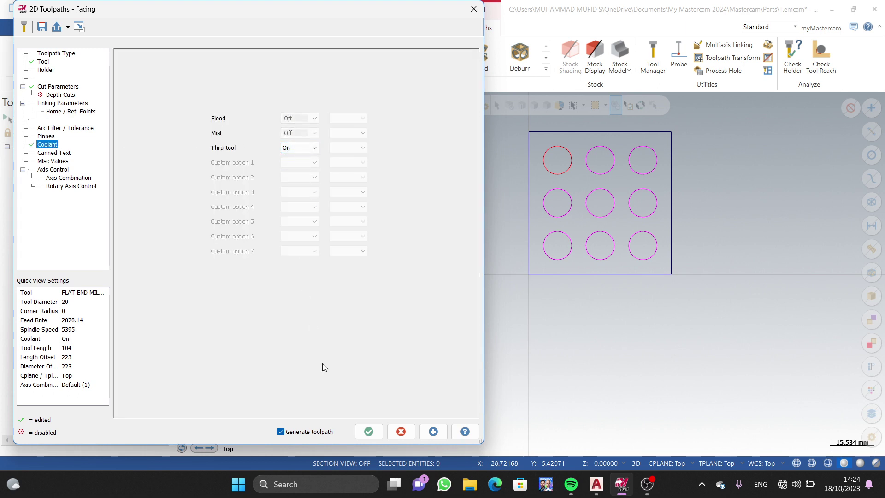
{"action": "left_click", "coordinate": [369, 433]}
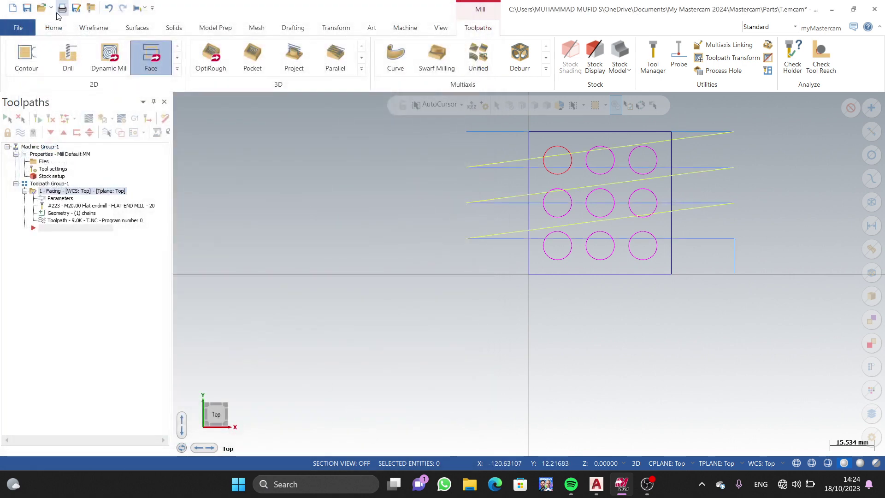
- Start a Drill toolpath on all nine 10 mm circles, picking them row by row in a zigzag from the upper-left hole
{"action": "left_click", "coordinate": [67, 58]}
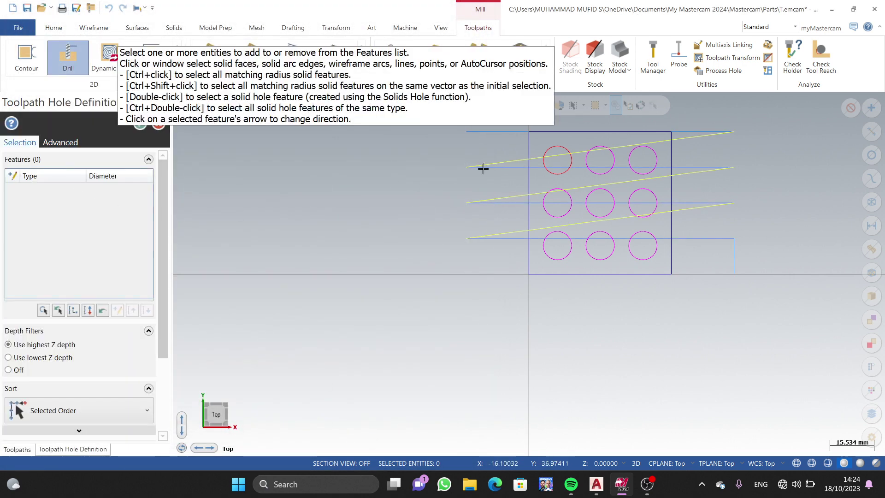
{"action": "left_click", "coordinate": [556, 159]}
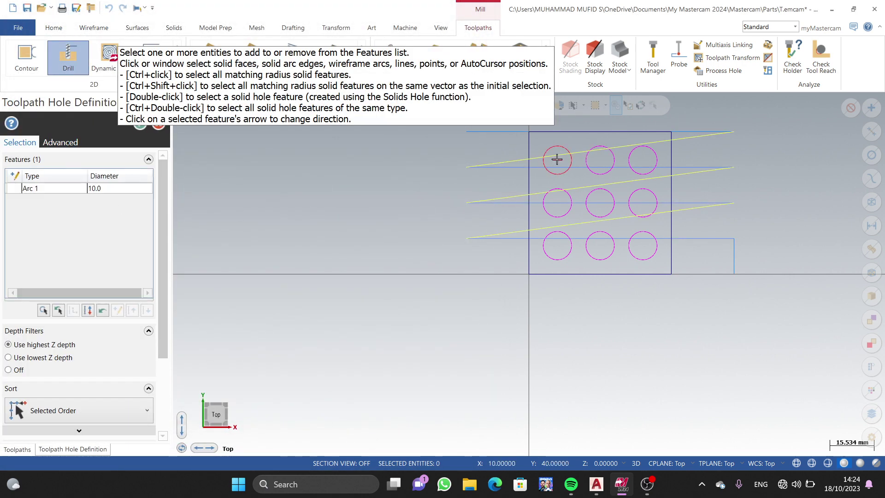
{"action": "left_click", "coordinate": [599, 160]}
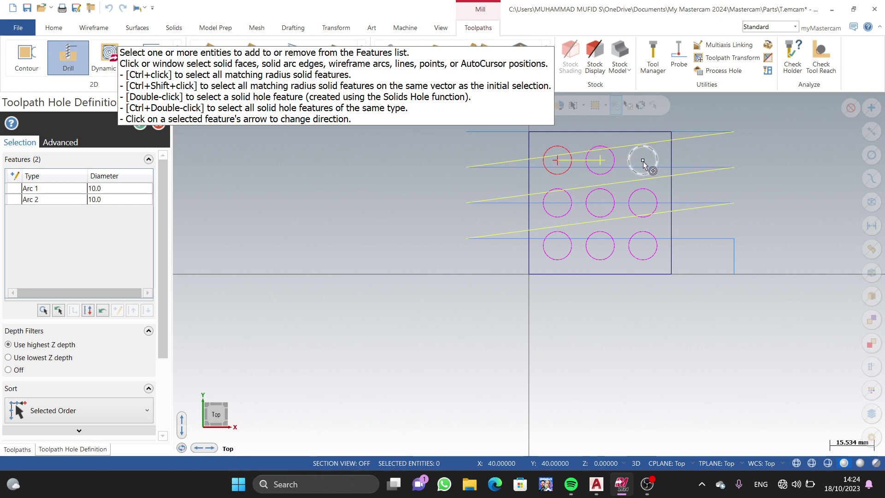
{"action": "left_click", "coordinate": [643, 161]}
{"action": "left_click", "coordinate": [643, 202]}
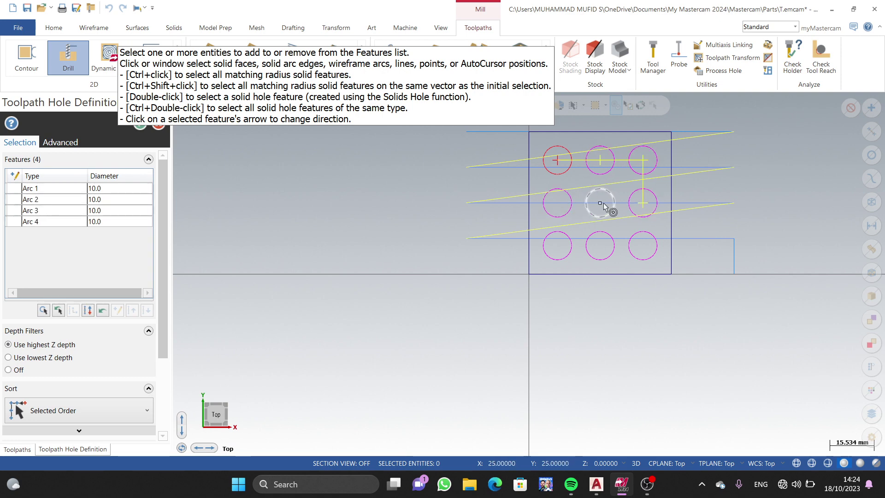
{"action": "left_click", "coordinate": [600, 204]}
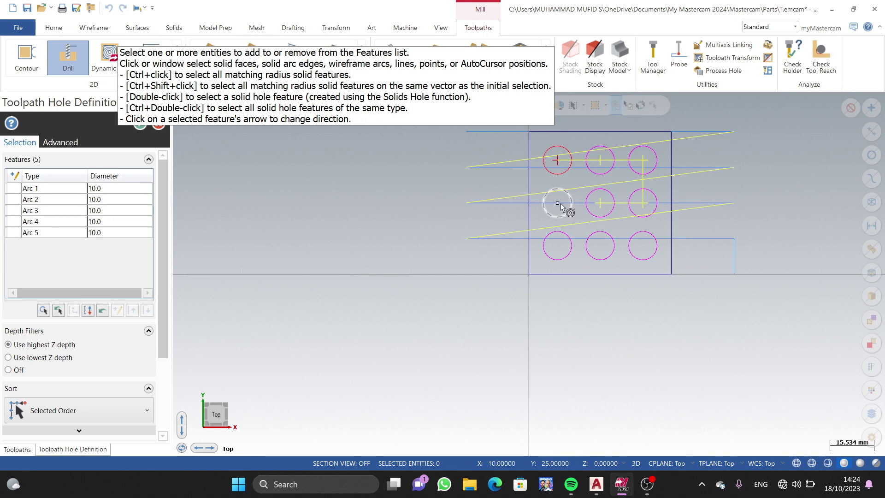
{"action": "left_click", "coordinate": [557, 204]}
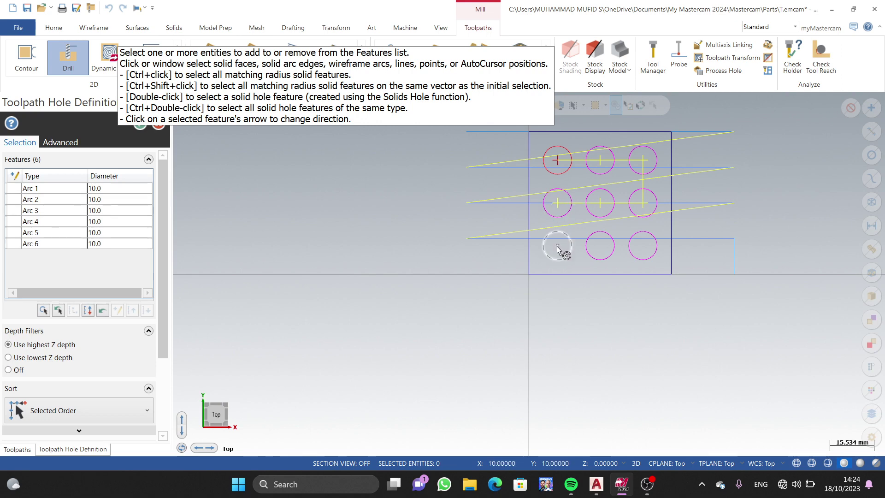
{"action": "left_click", "coordinate": [557, 245]}
{"action": "left_click", "coordinate": [601, 246]}
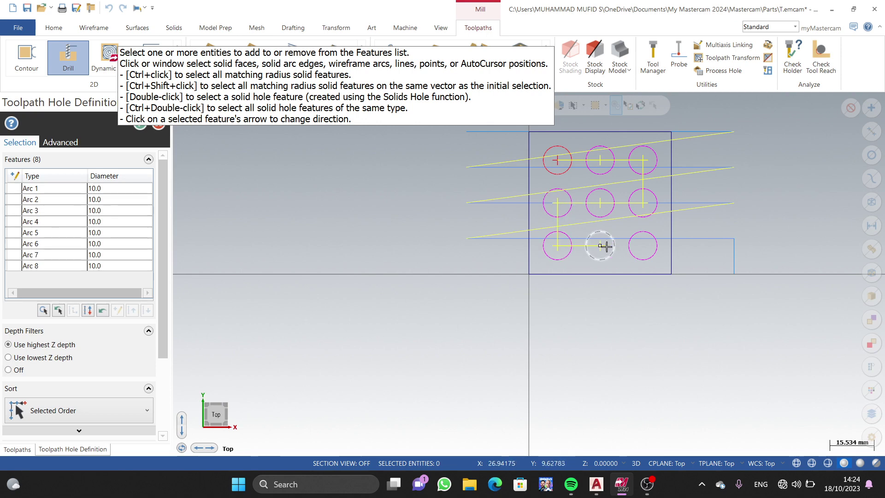
{"action": "left_click", "coordinate": [644, 248]}
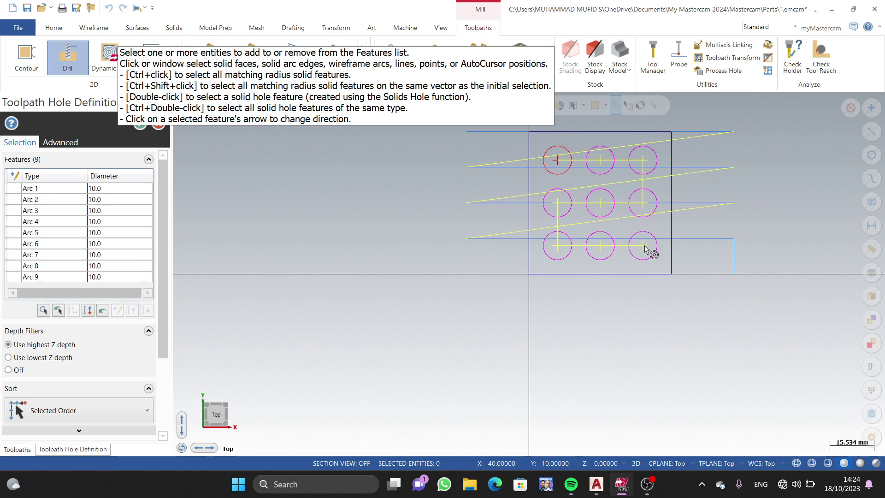
{"action": "key", "text": "Return"}
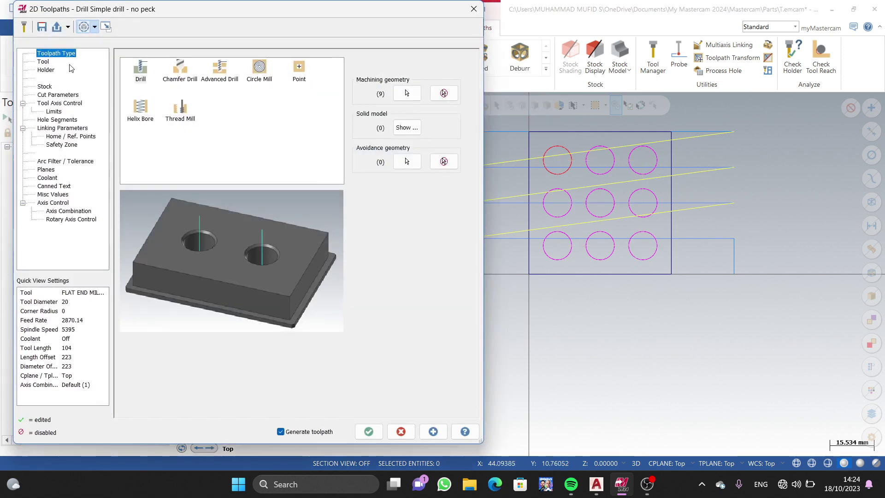
- Assign tool 183, the M8 x 1.25 thread tap, from the Mill_mm tool library to the drill operation
{"action": "left_click", "coordinate": [58, 60]}
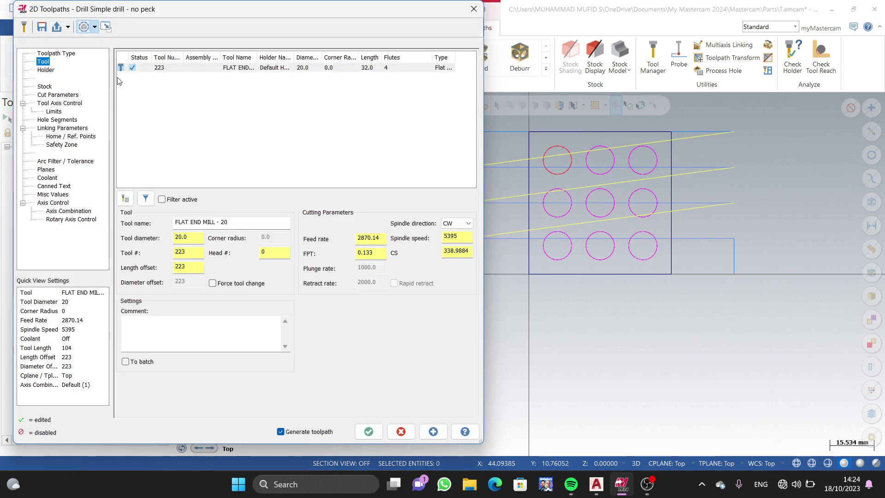
{"action": "left_click", "coordinate": [127, 199]}
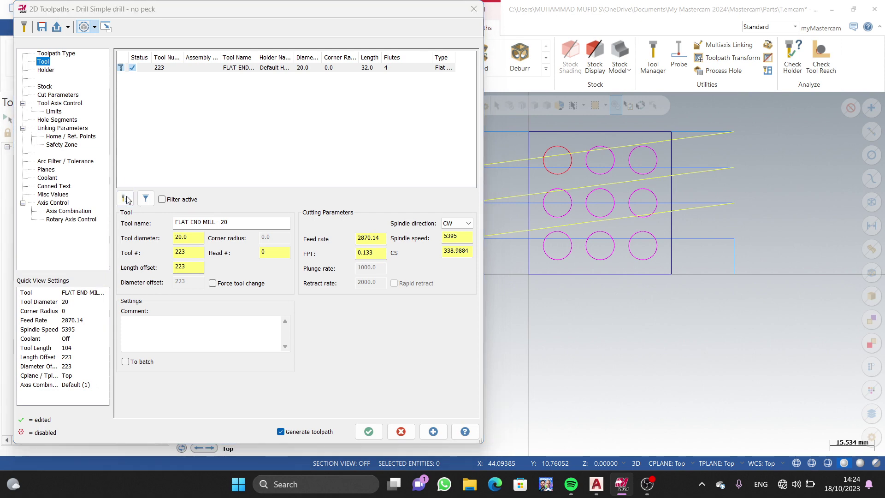
{"action": "scroll", "coordinate": [74, 268], "scroll_direction": "down", "scroll_amount": 20}
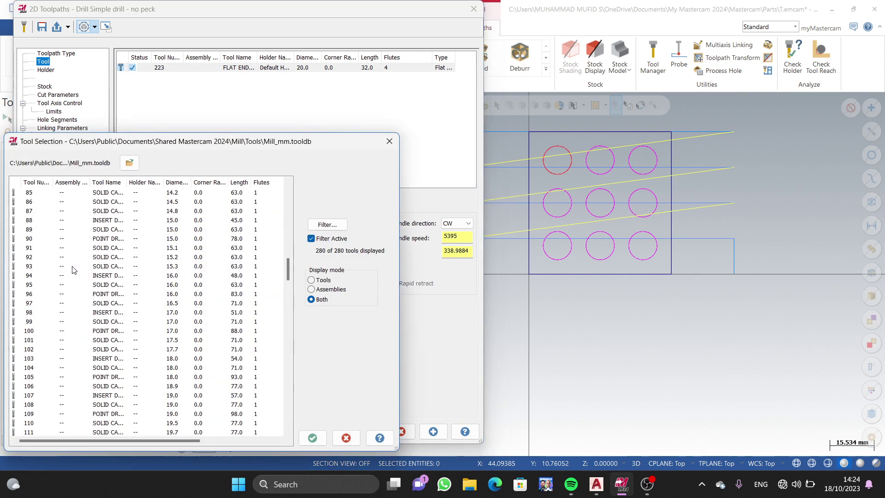
{"action": "scroll", "coordinate": [73, 270], "scroll_direction": "down", "scroll_amount": 20}
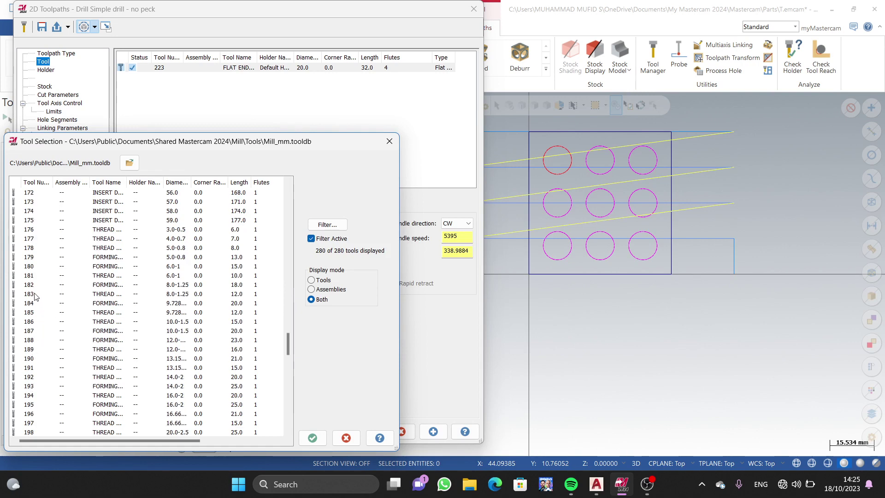
{"action": "left_click", "coordinate": [35, 295]}
{"action": "left_click", "coordinate": [312, 438]}
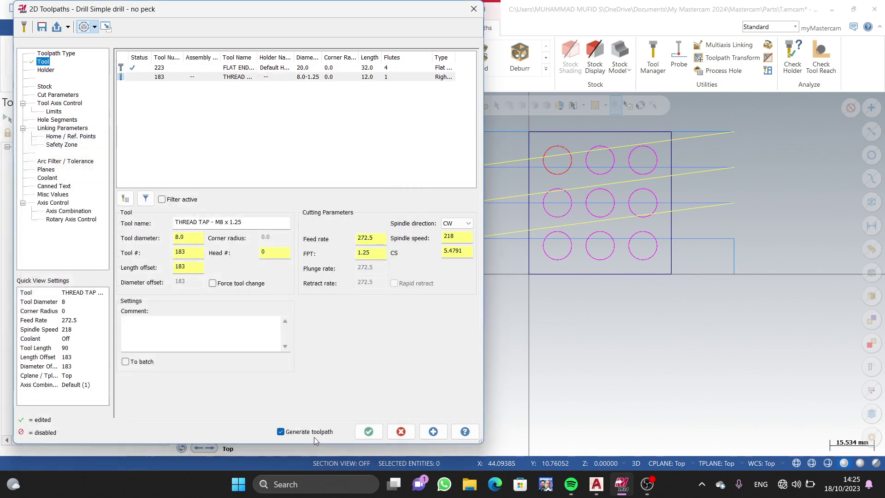
- Review the tap's holder and set the drill operation's cycle to Peck Drill
{"action": "left_click", "coordinate": [48, 70]}
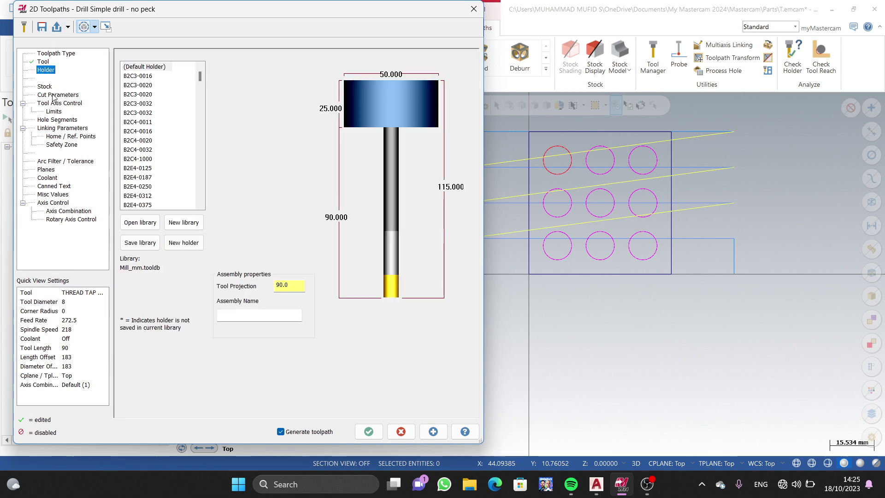
{"action": "left_click", "coordinate": [49, 90]}
{"action": "left_click", "coordinate": [52, 96]}
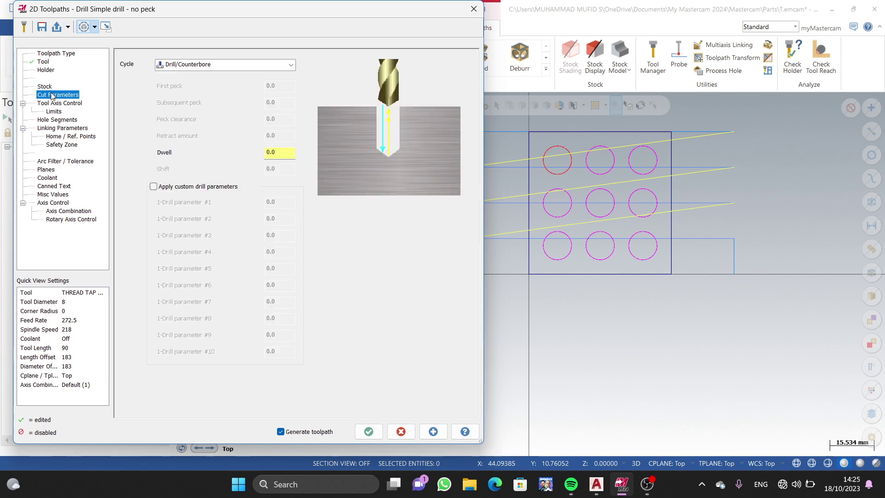
{"action": "left_click", "coordinate": [268, 67]}
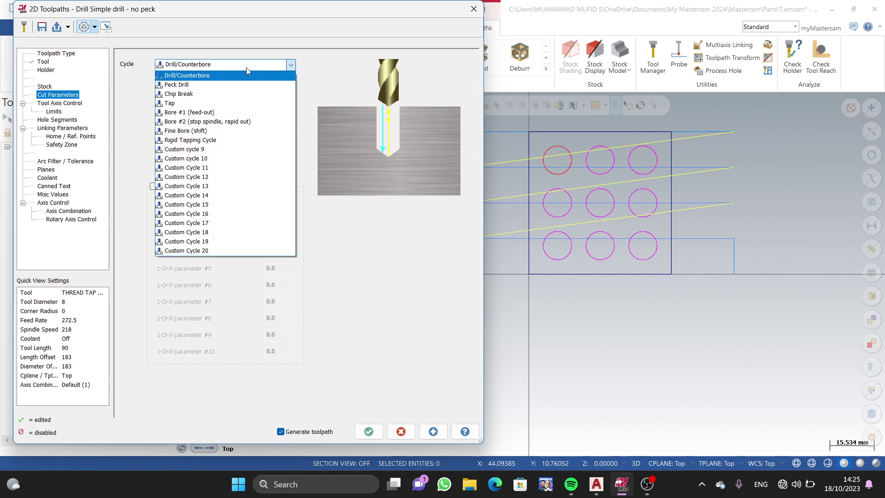
{"action": "left_click", "coordinate": [210, 87]}
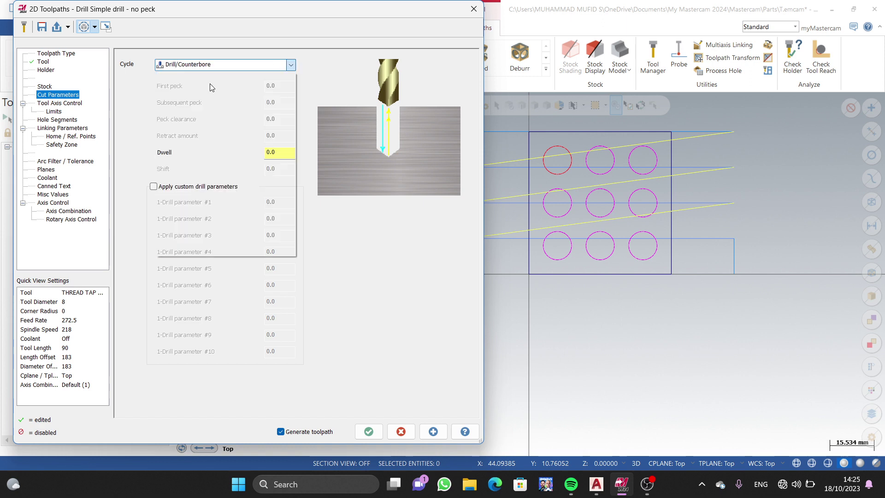
- Review the tool axis, limits and hole segment settings, and set the peck drill's incremental depth to -25 mm
{"action": "left_click", "coordinate": [73, 103]}
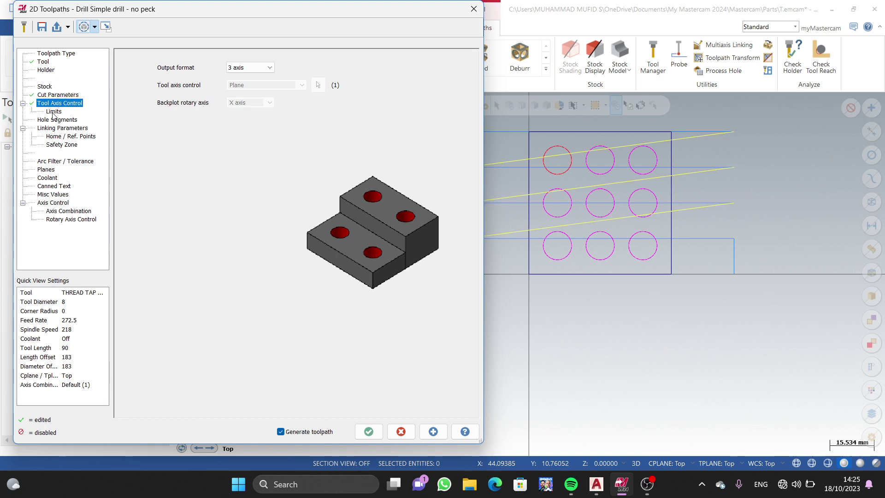
{"action": "left_click", "coordinate": [54, 112]}
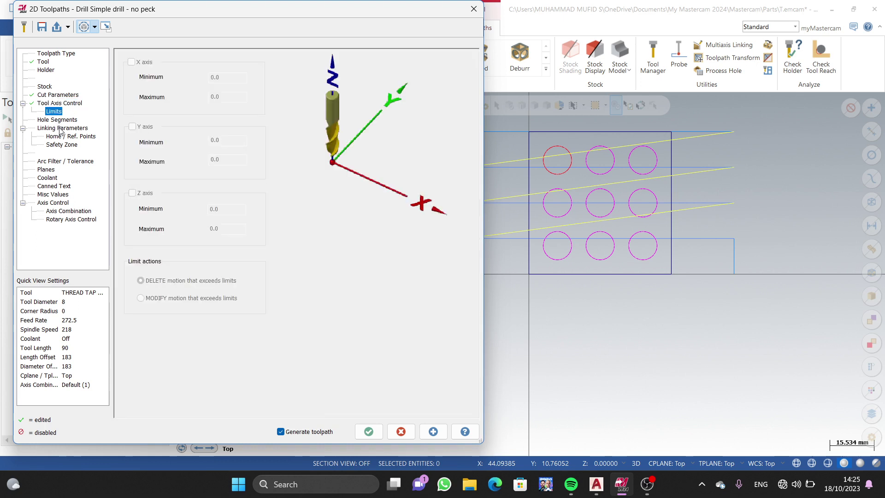
{"action": "left_click", "coordinate": [60, 121]}
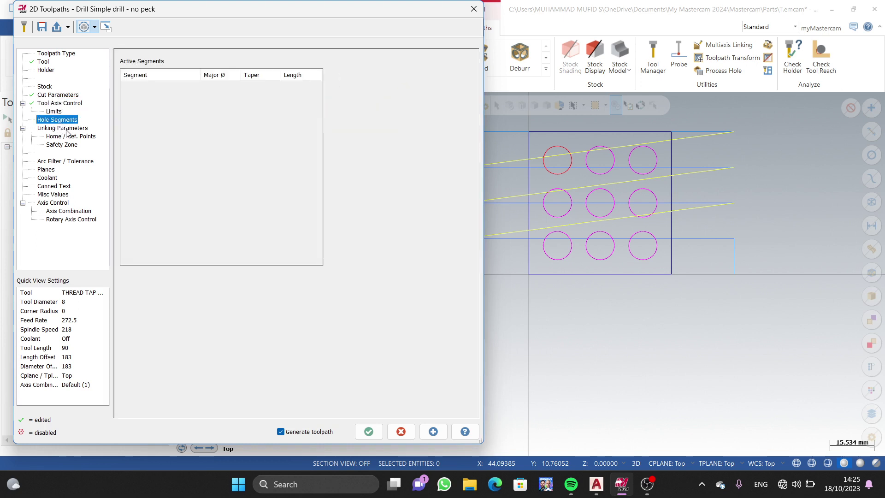
{"action": "left_click", "coordinate": [67, 131]}
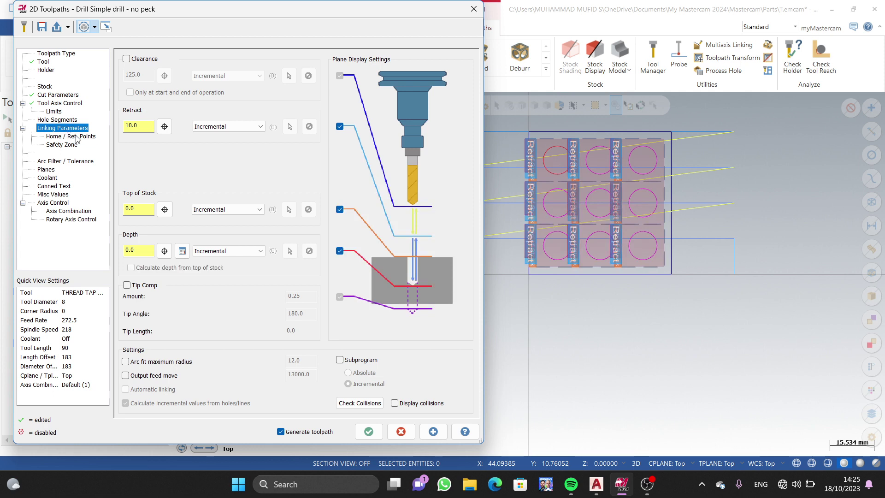
{"action": "left_click", "coordinate": [146, 127]}
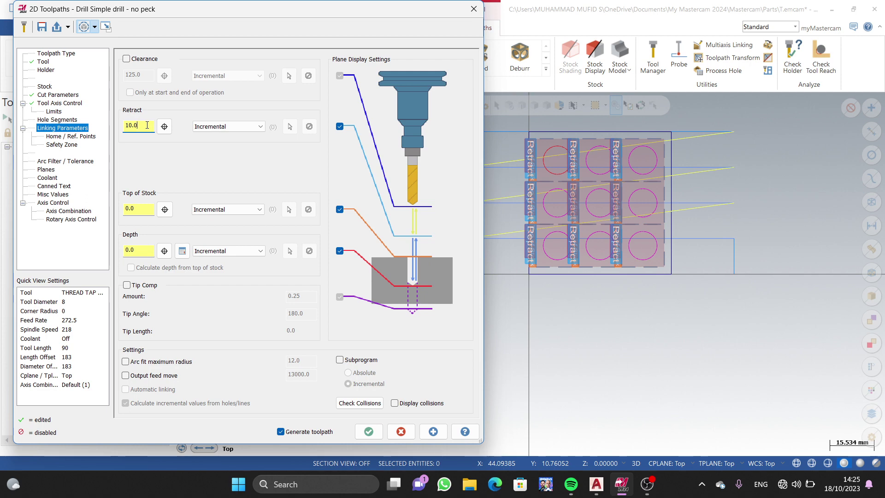
{"action": "double_click", "coordinate": [139, 249]}
{"action": "key", "text": "BackSpace"}
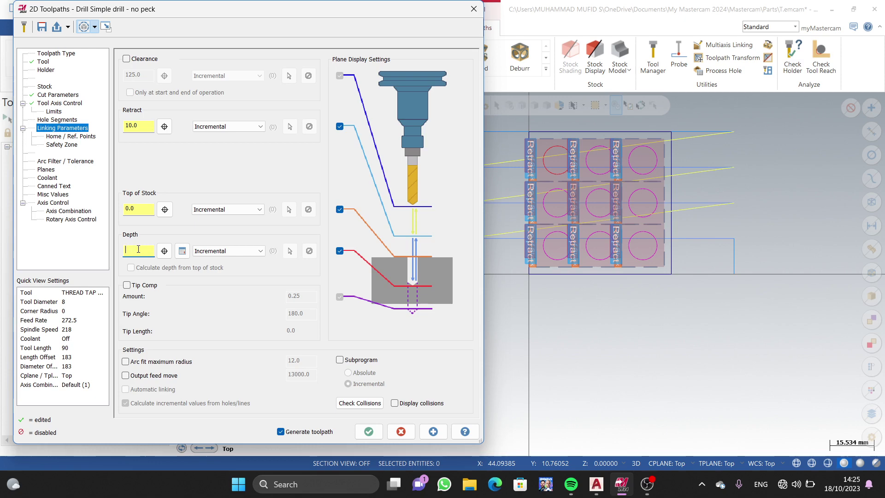
{"action": "type", "text": "-25"}
- Turn on thru-tool coolant for the peck drill operation and generate its toolpath
{"action": "left_click", "coordinate": [73, 136]}
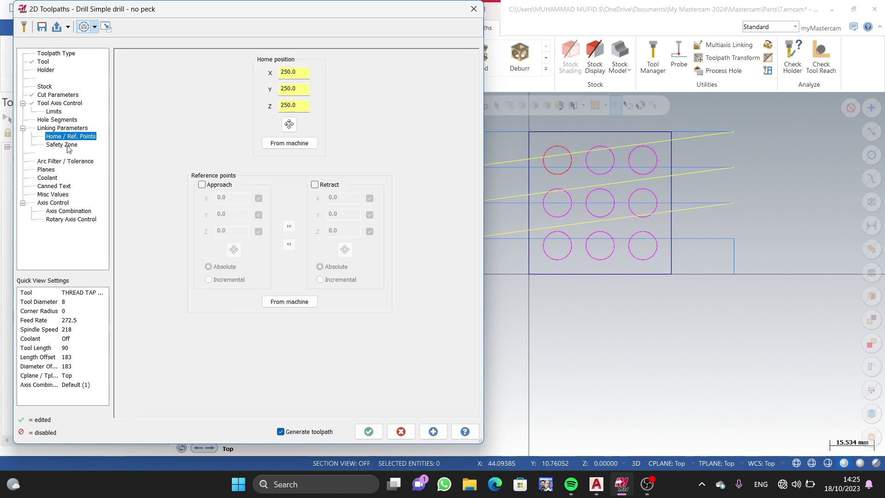
{"action": "left_click", "coordinate": [67, 146]}
{"action": "left_click", "coordinate": [56, 179]}
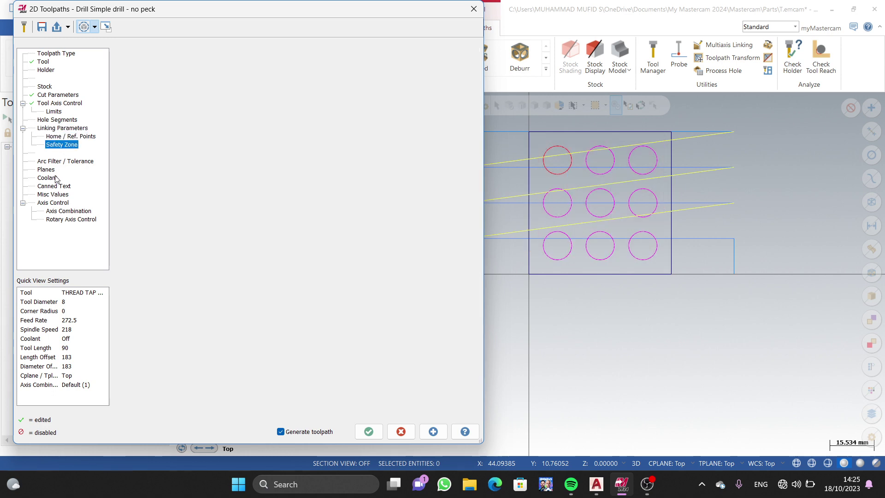
{"action": "left_click", "coordinate": [54, 186]}
{"action": "left_click", "coordinate": [48, 178]}
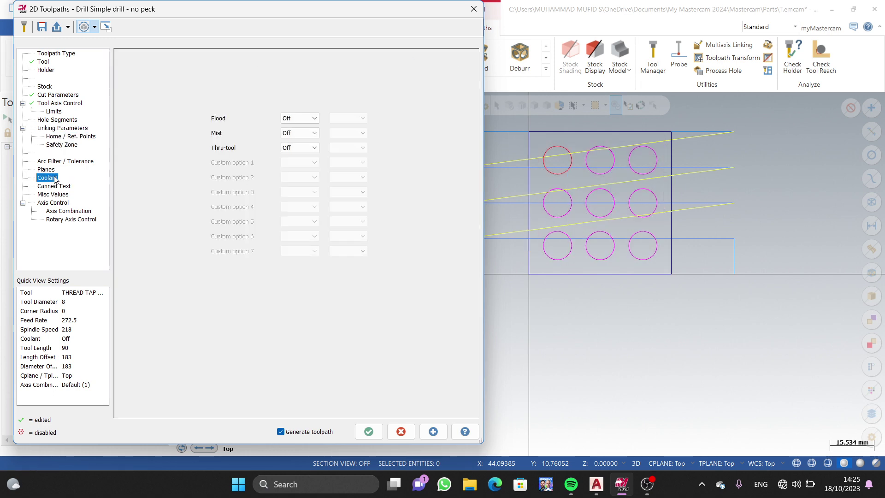
{"action": "left_click", "coordinate": [290, 148]}
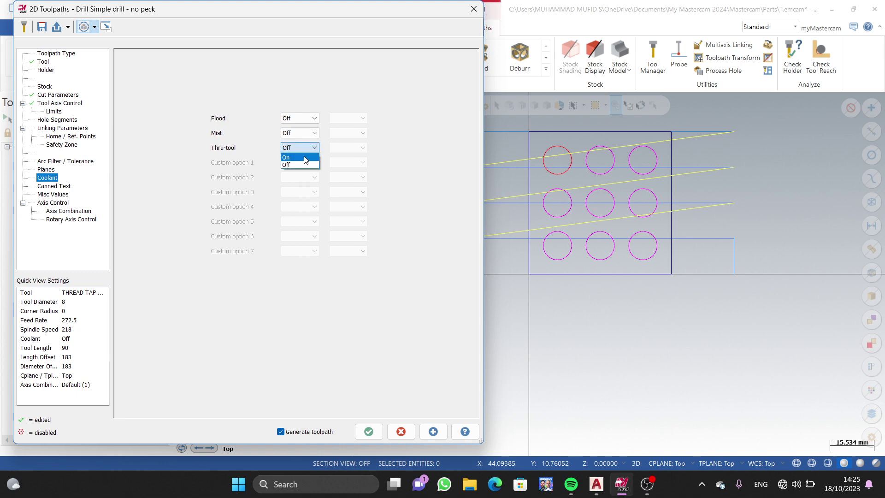
{"action": "left_click", "coordinate": [302, 157]}
{"action": "left_click", "coordinate": [369, 430]}
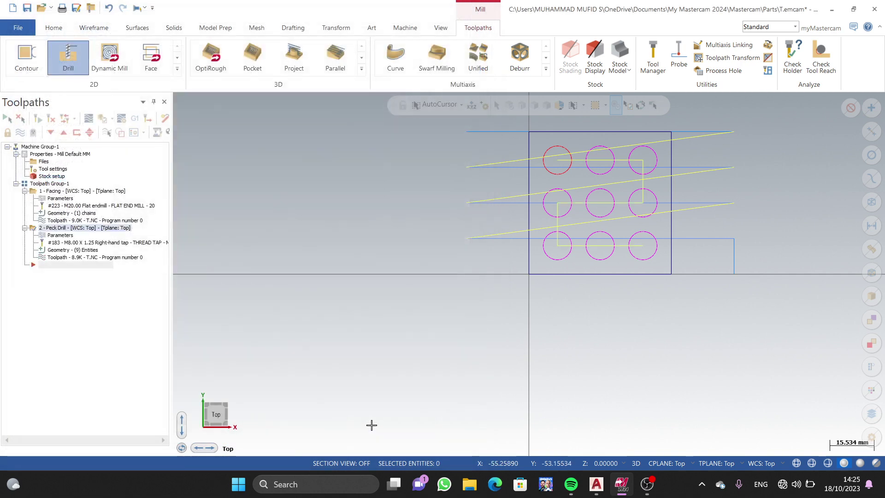
- Start a second Drill toolpath on all nine 10 mm circles, picking them in a row-by-row zigzag from the upper-left hole
{"action": "left_click", "coordinate": [68, 57]}
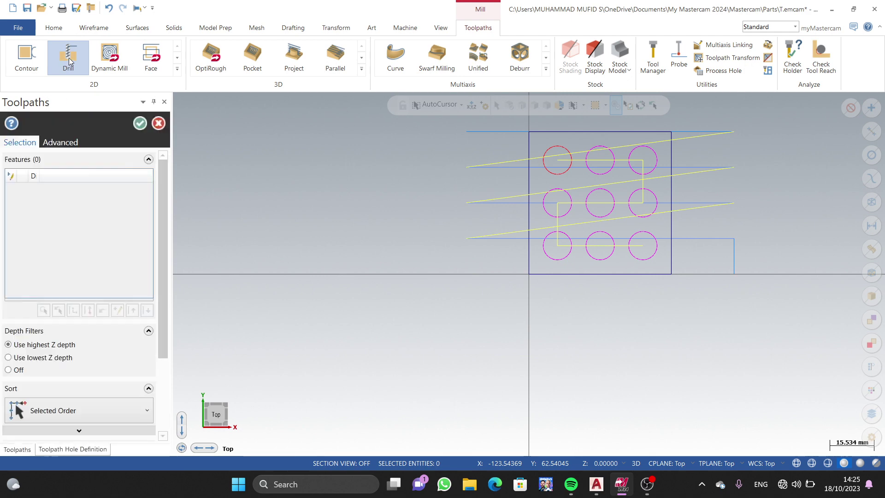
{"action": "left_click", "coordinate": [558, 161]}
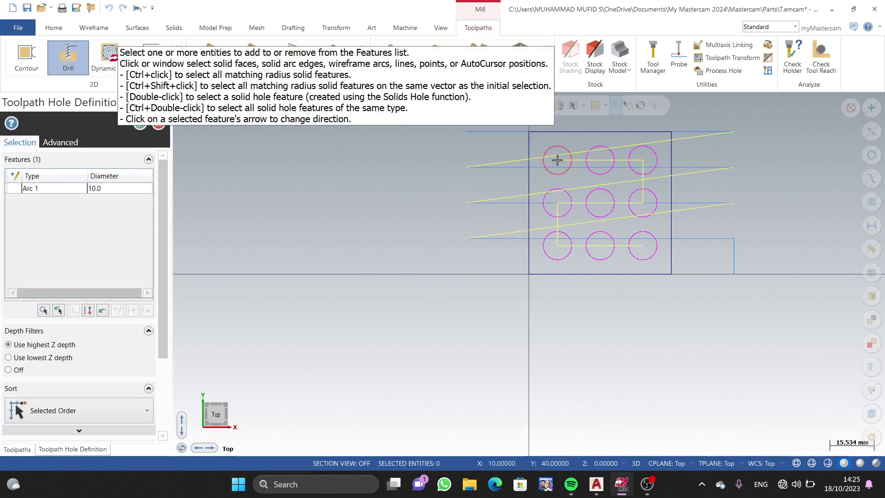
{"action": "left_click", "coordinate": [600, 160]}
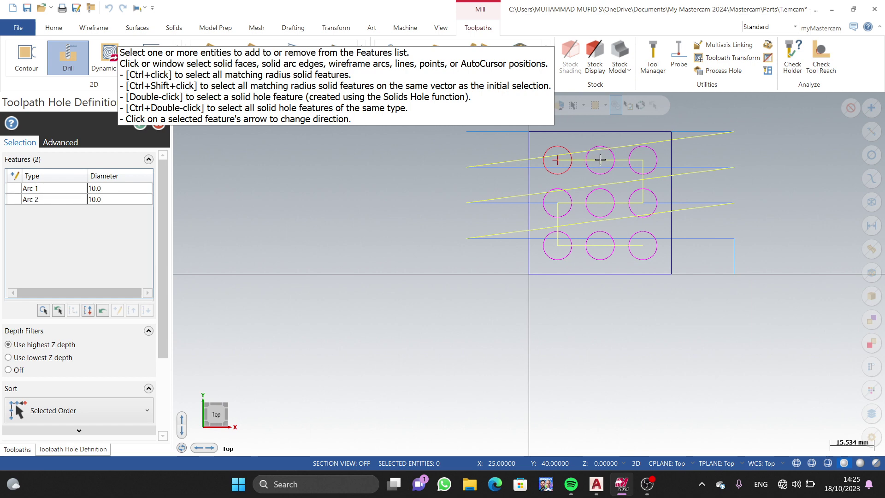
{"action": "left_click", "coordinate": [643, 161]}
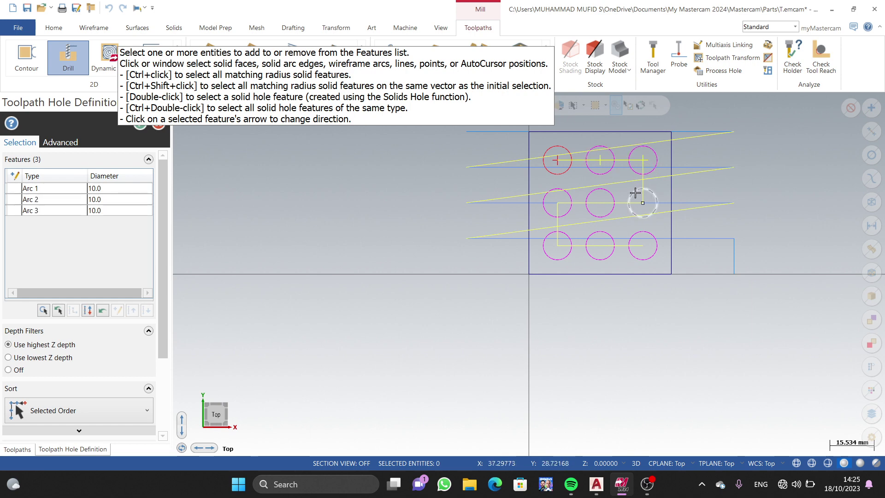
{"action": "left_click", "coordinate": [643, 204]}
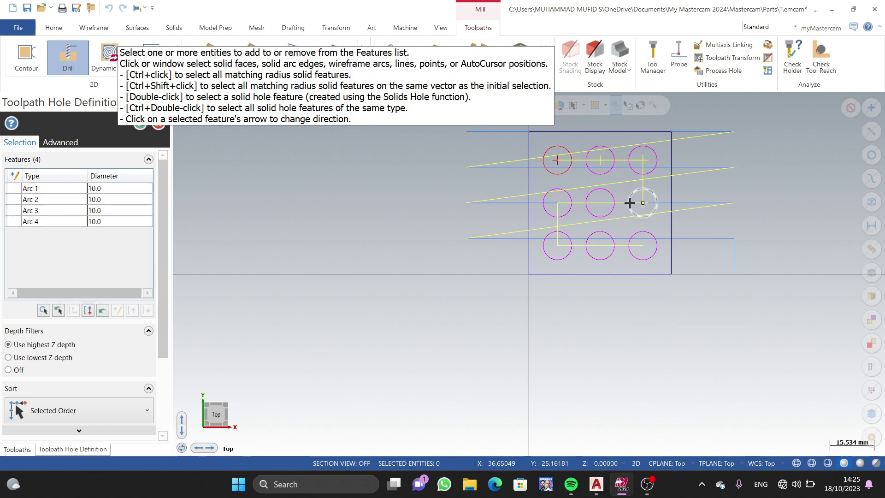
{"action": "left_click", "coordinate": [601, 203]}
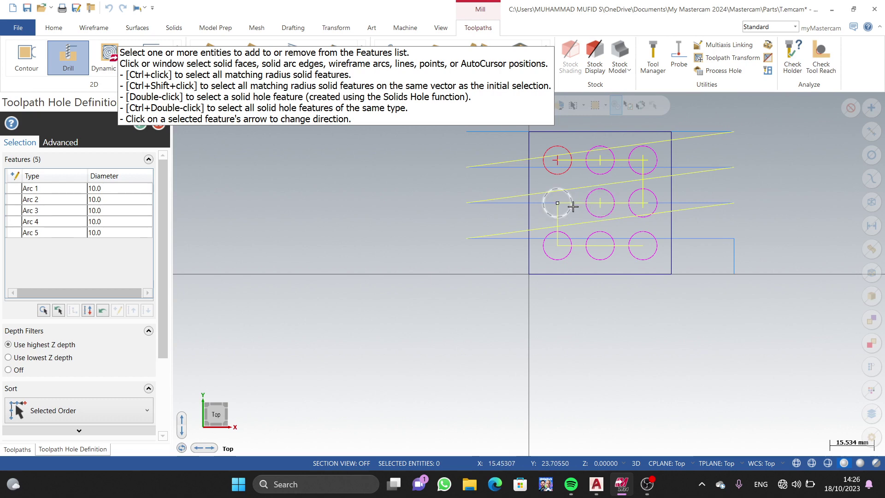
{"action": "left_click", "coordinate": [558, 204]}
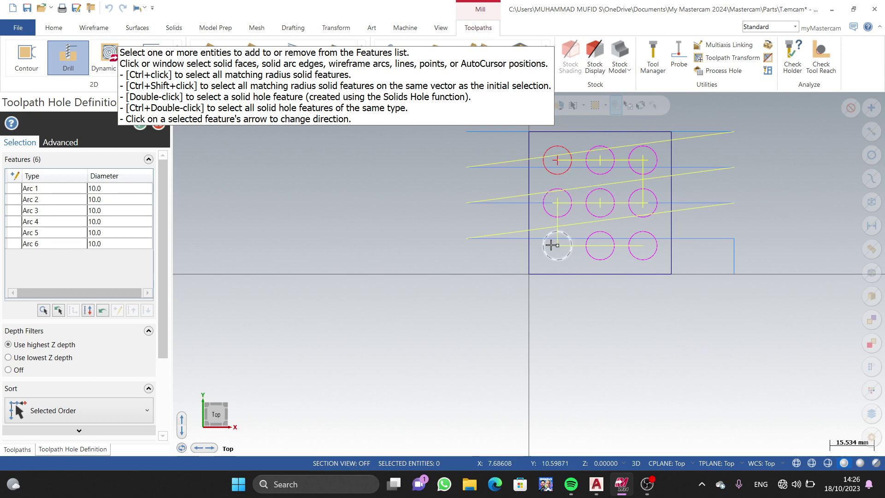
{"action": "left_click", "coordinate": [559, 247]}
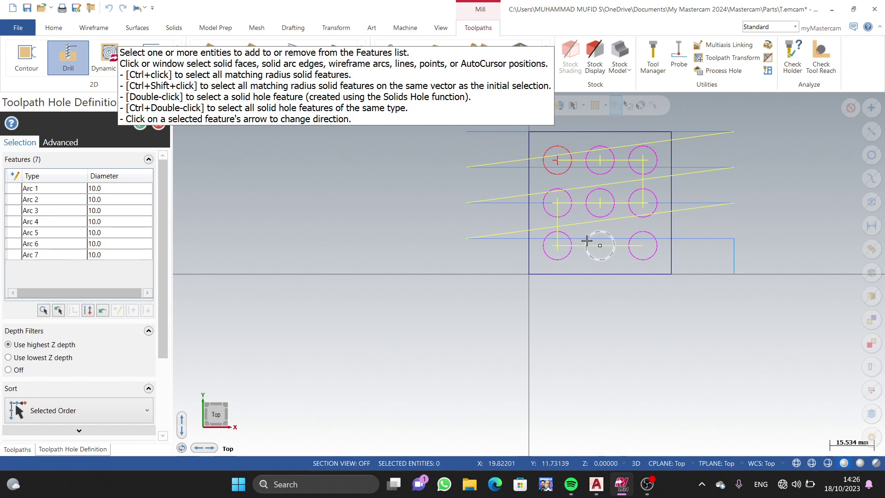
{"action": "left_click", "coordinate": [599, 248]}
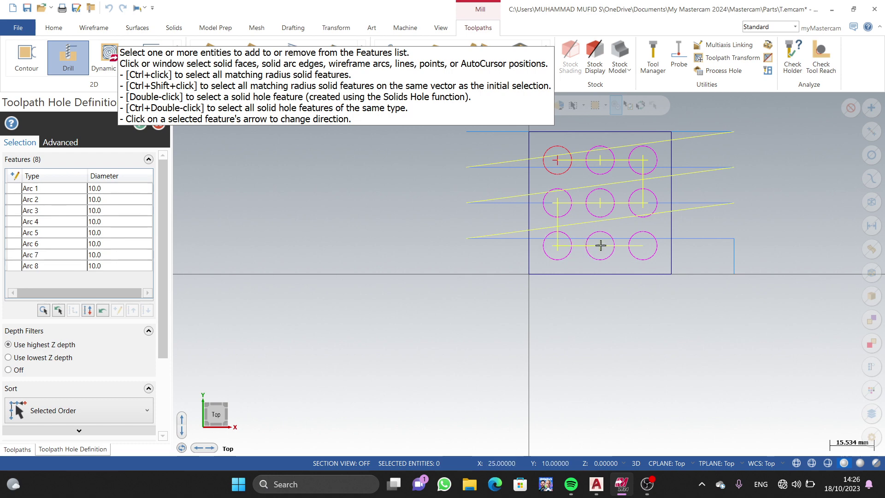
{"action": "left_click", "coordinate": [644, 249]}
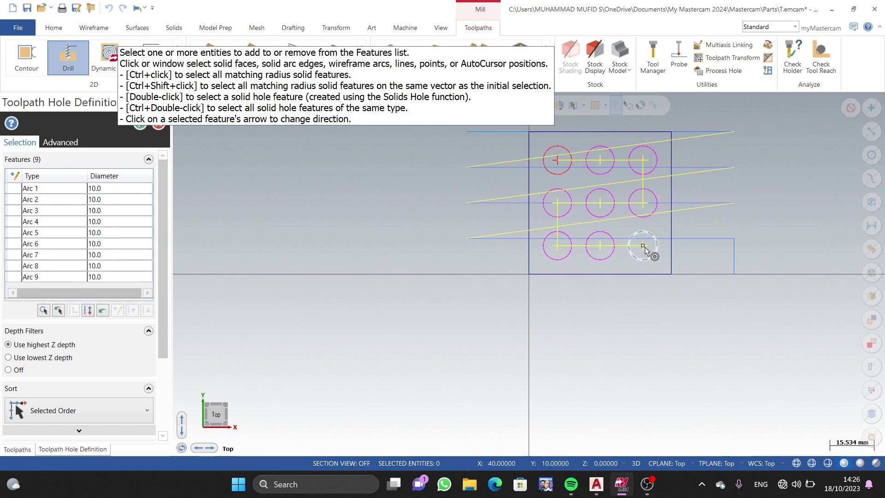
{"action": "key", "text": "Return"}
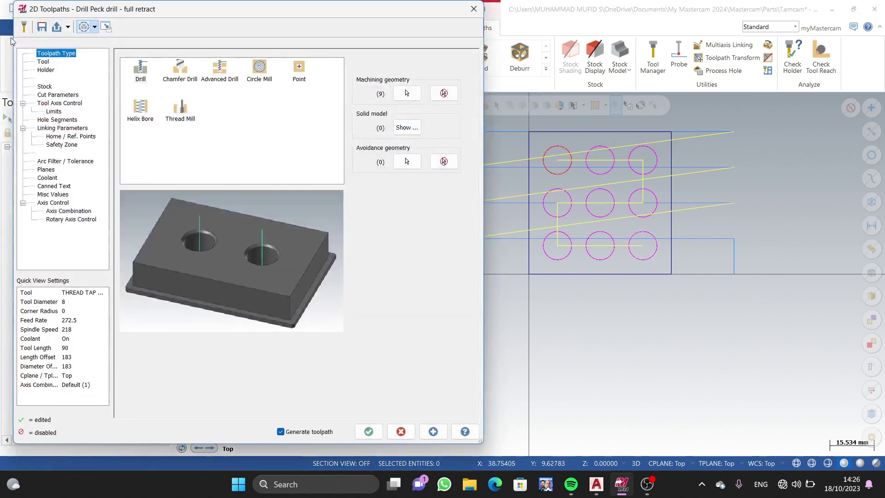
- Assign tool 182, the FORMING THREAD TAP - M8 x 1.25, from the Mill_mm tool library to the second drill operation
{"action": "left_click", "coordinate": [43, 62]}
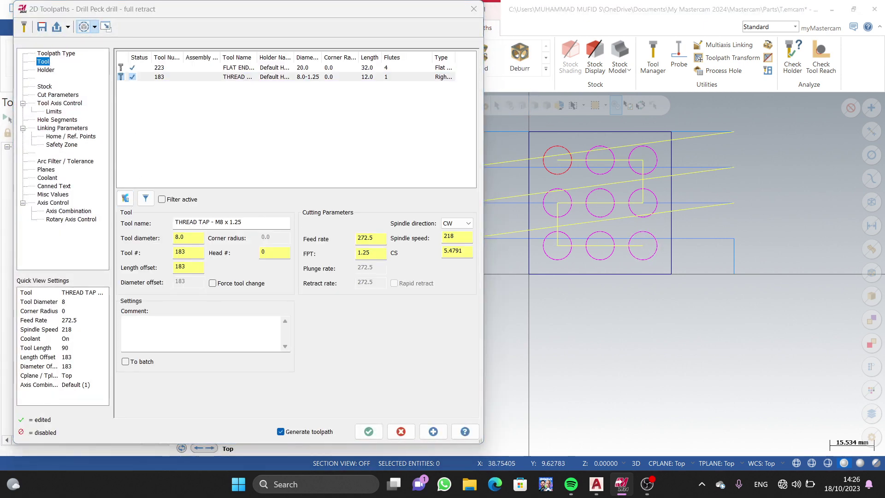
{"action": "left_click", "coordinate": [124, 198]}
{"action": "scroll", "coordinate": [93, 252], "scroll_direction": "down", "scroll_amount": 20}
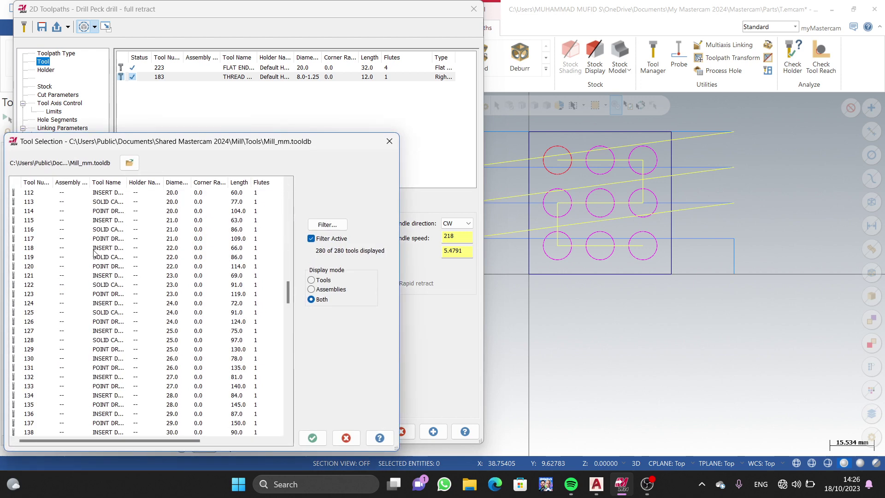
{"action": "scroll", "coordinate": [94, 253], "scroll_direction": "down", "scroll_amount": 20}
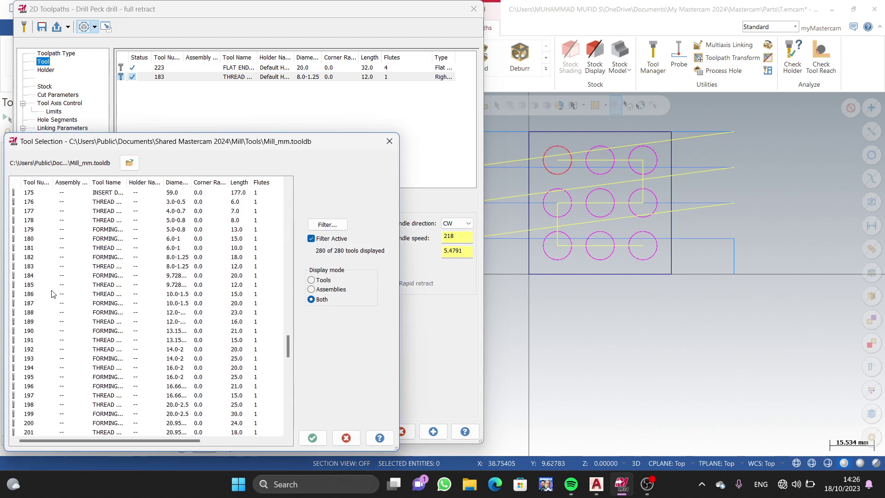
{"action": "left_click", "coordinate": [28, 256]}
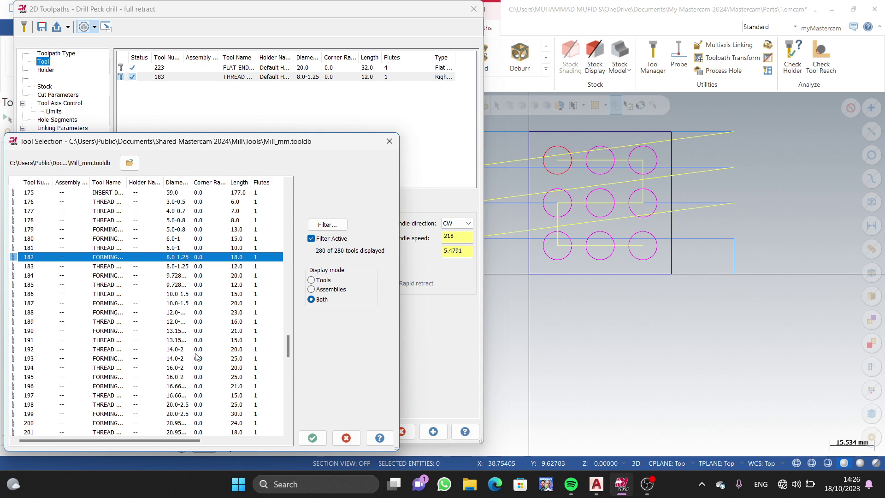
{"action": "left_click", "coordinate": [312, 437]}
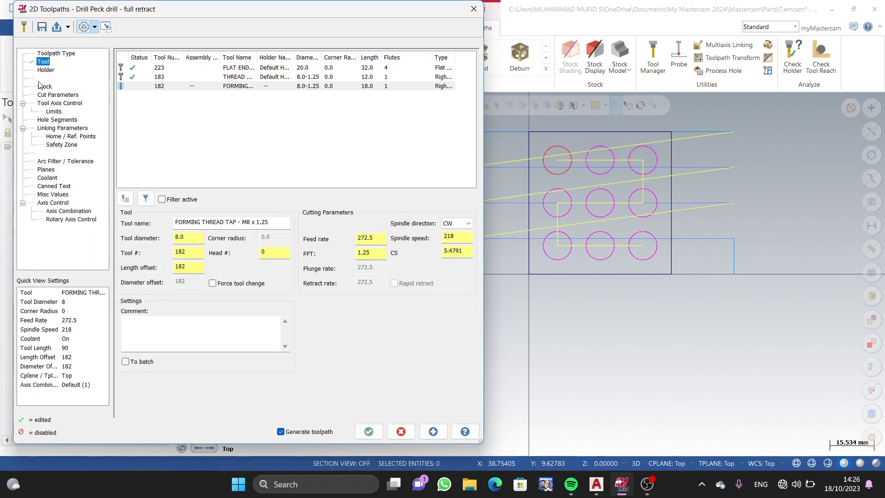
- Review the holder and stock settings, and set the second drill operation's cycle to Tap
{"action": "left_click", "coordinate": [50, 71]}
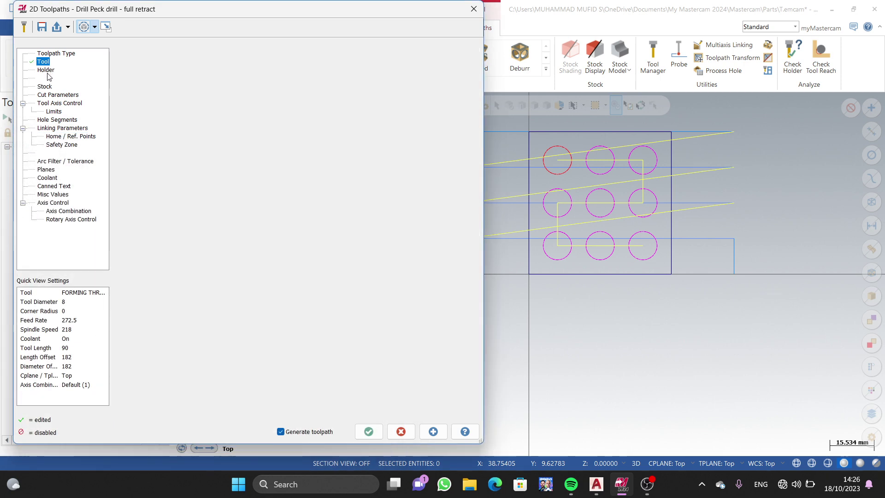
{"action": "left_click", "coordinate": [47, 87]}
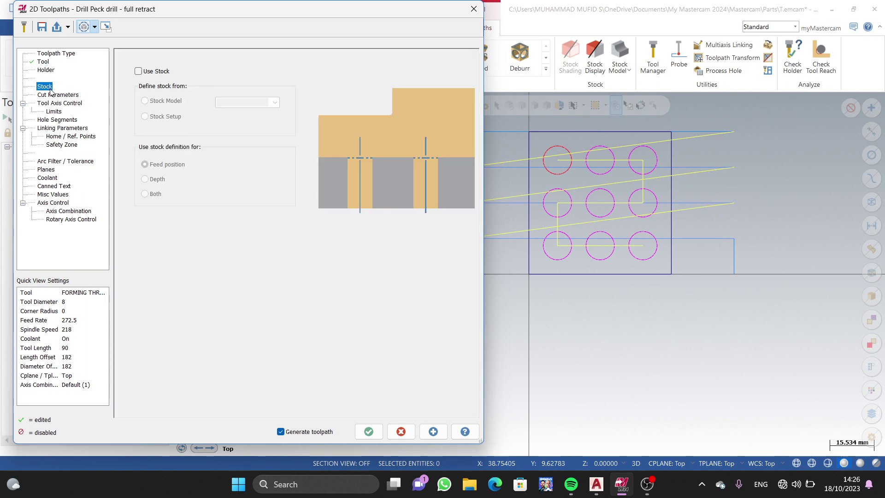
{"action": "left_click", "coordinate": [50, 96]}
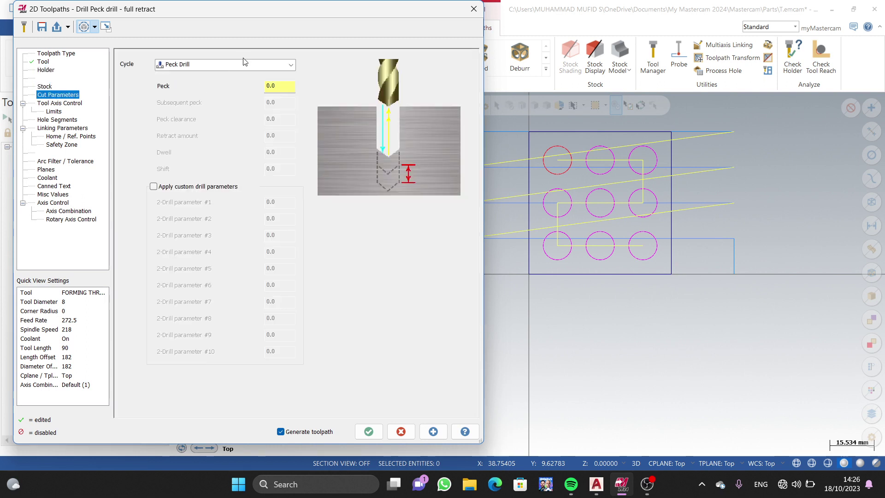
{"action": "left_click", "coordinate": [268, 64]}
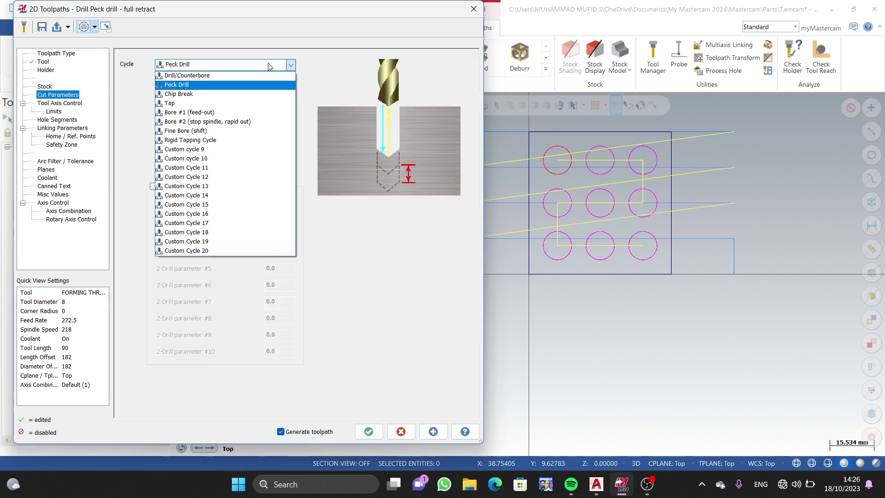
{"action": "left_click", "coordinate": [185, 103]}
- Review the tap operation's tool axis, limits, hole segment, linking, home position and safety zone settings, and generate its toolpath
{"action": "left_click", "coordinate": [70, 103]}
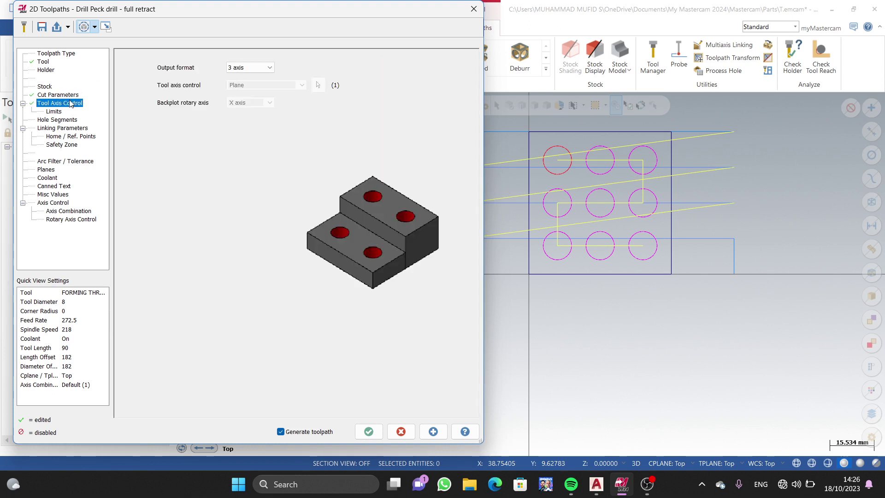
{"action": "left_click", "coordinate": [55, 113]}
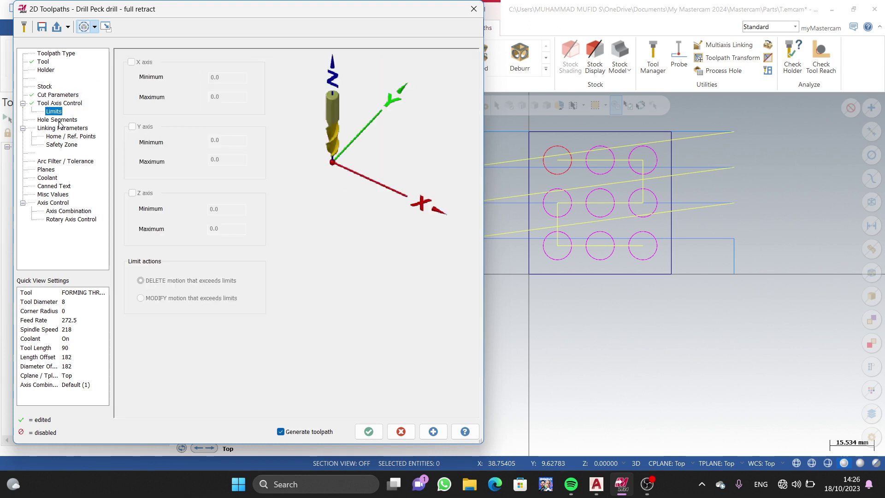
{"action": "left_click", "coordinate": [59, 121]}
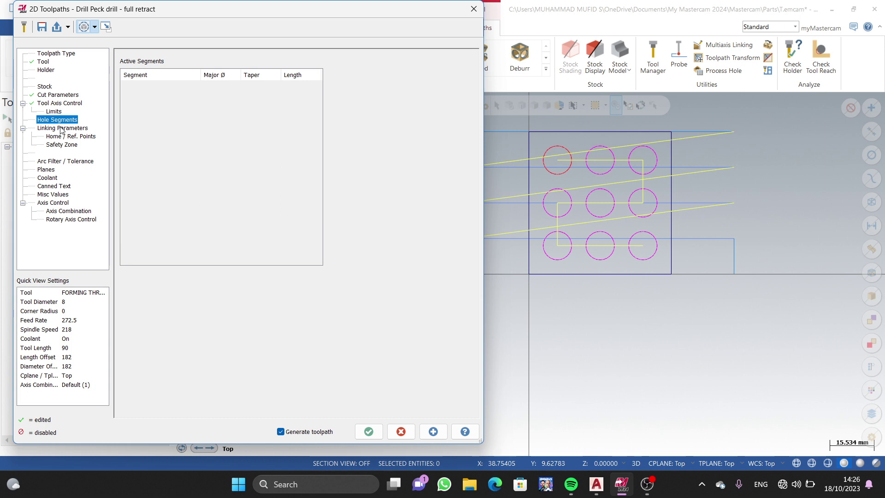
{"action": "left_click", "coordinate": [62, 129]}
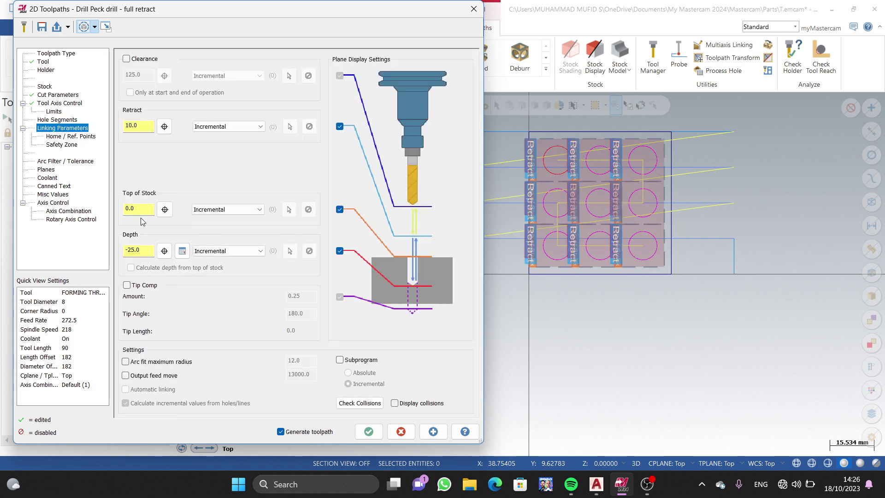
{"action": "left_click", "coordinate": [77, 137]}
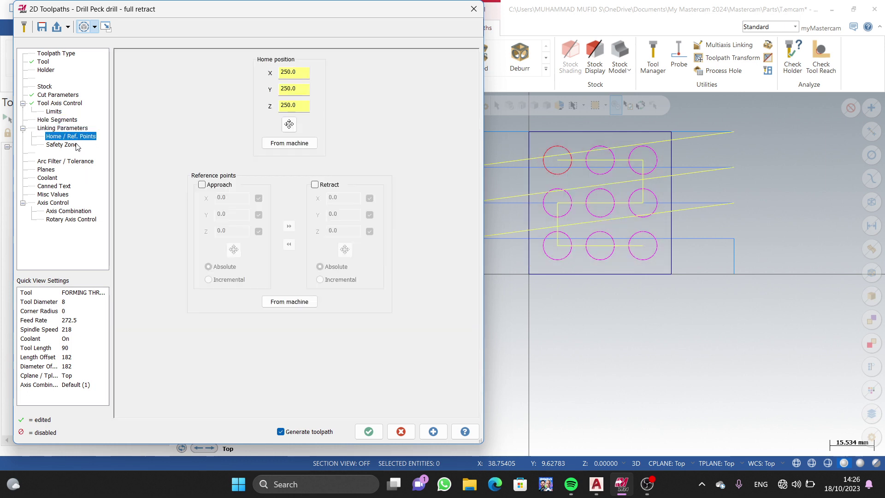
{"action": "left_click", "coordinate": [76, 145]}
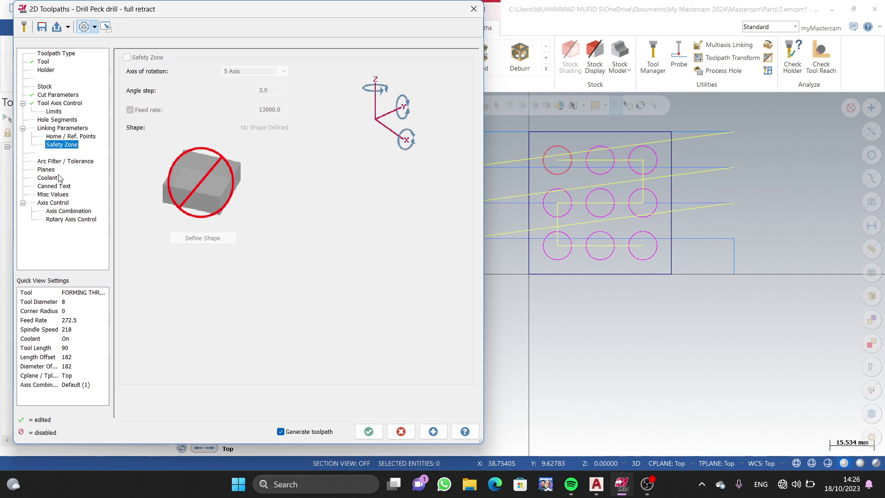
{"action": "left_click", "coordinate": [369, 434]}
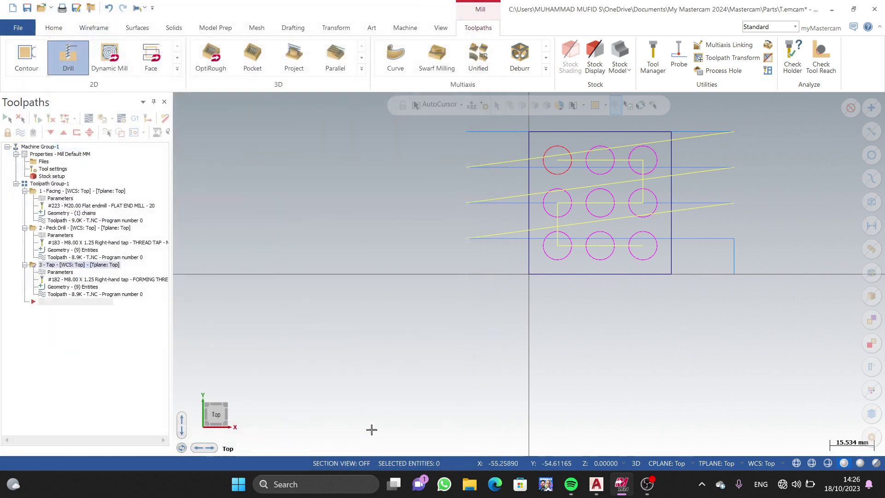
- Select all operations in Toolpath Group-1 and run the Verify simulation of the facing, peck drill and tap toolpaths
{"action": "left_click", "coordinate": [37, 184]}
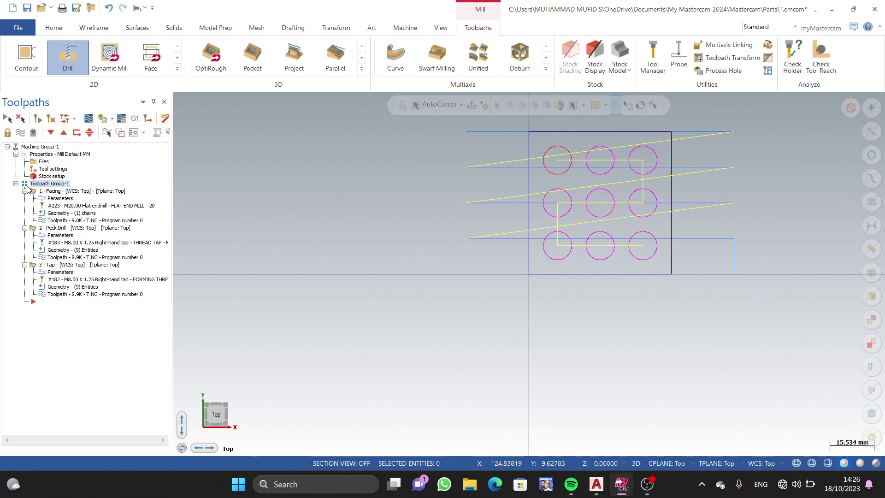
{"action": "left_click", "coordinate": [44, 183]}
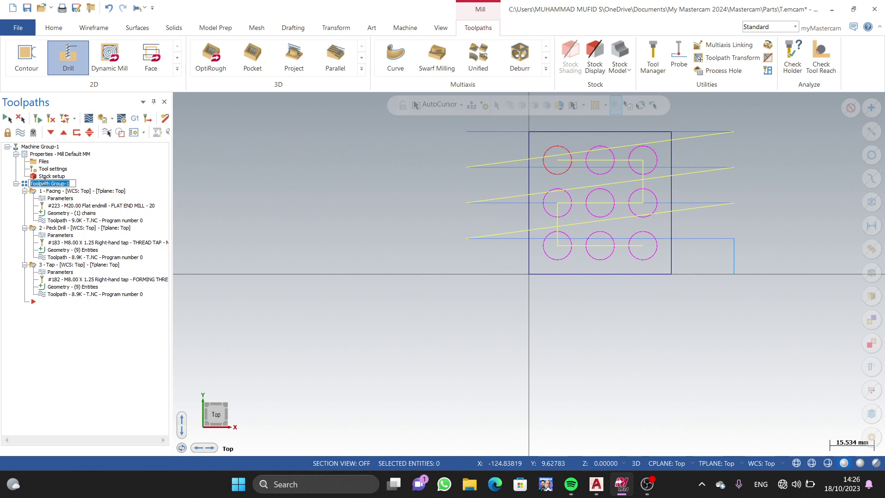
{"action": "key", "text": "Return"}
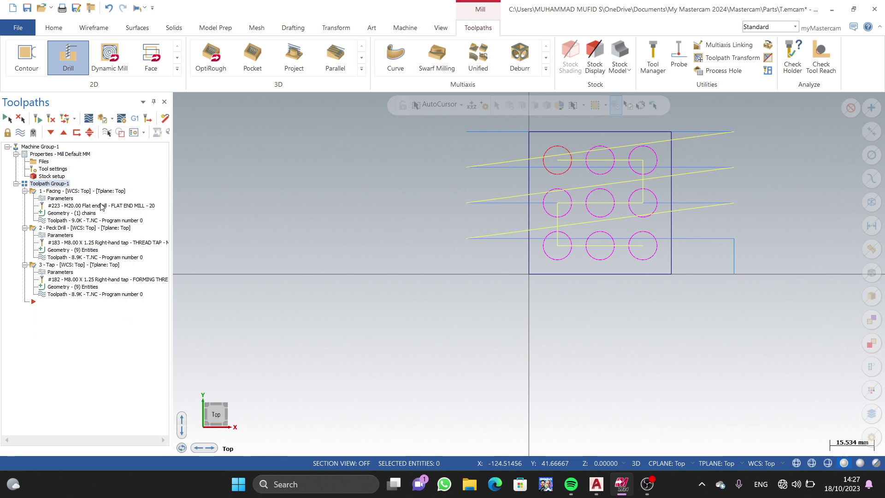
{"action": "left_click", "coordinate": [103, 121]}
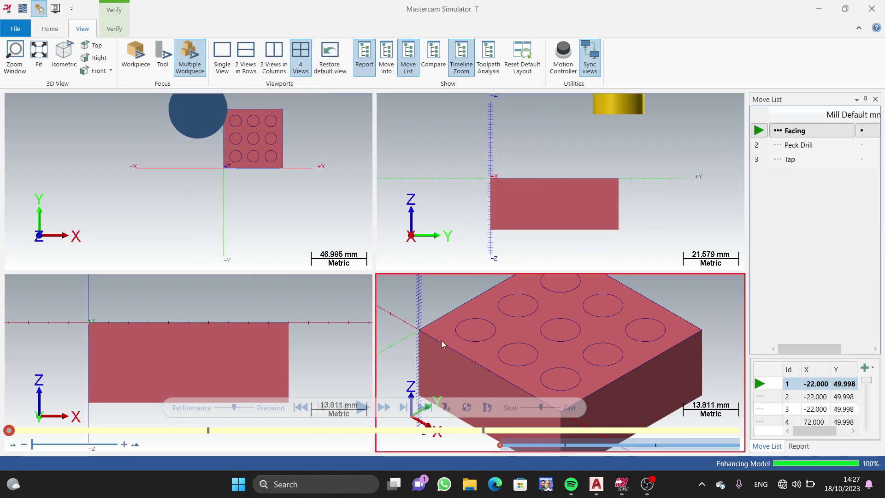
{"action": "left_click", "coordinate": [363, 408]}
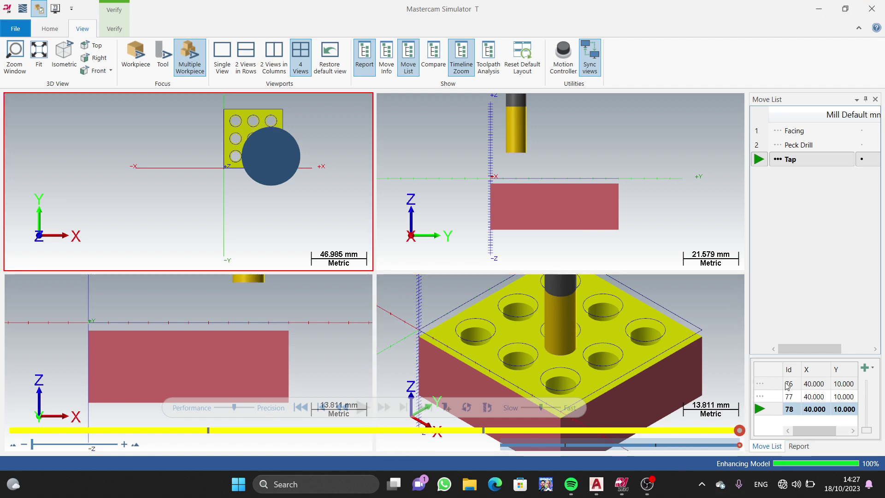
{"action": "left_click", "coordinate": [647, 484]}
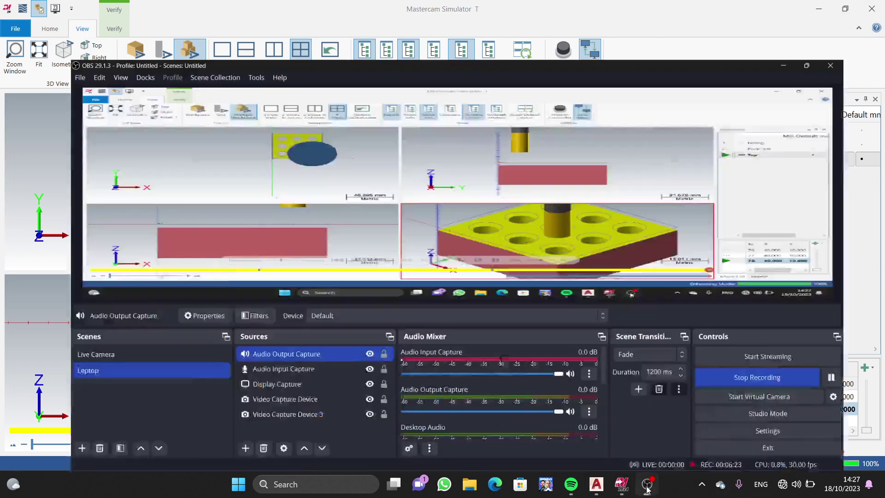
{"action": "left_click", "coordinate": [821, 362]}
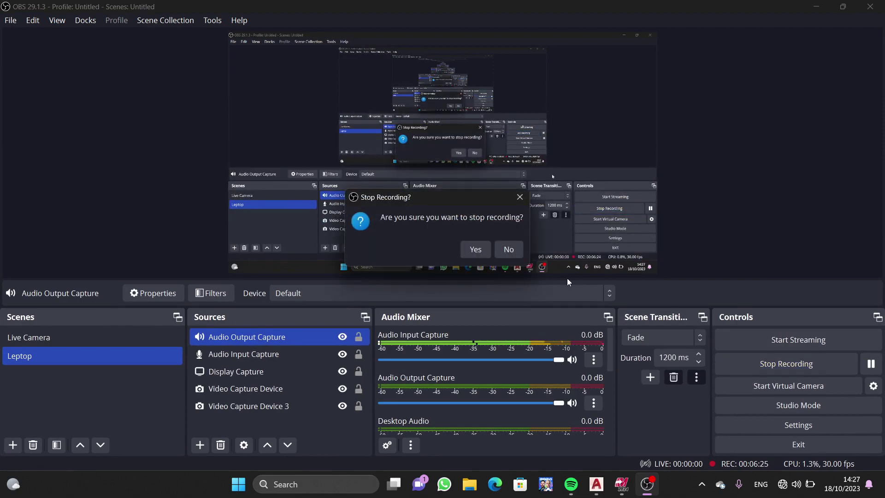